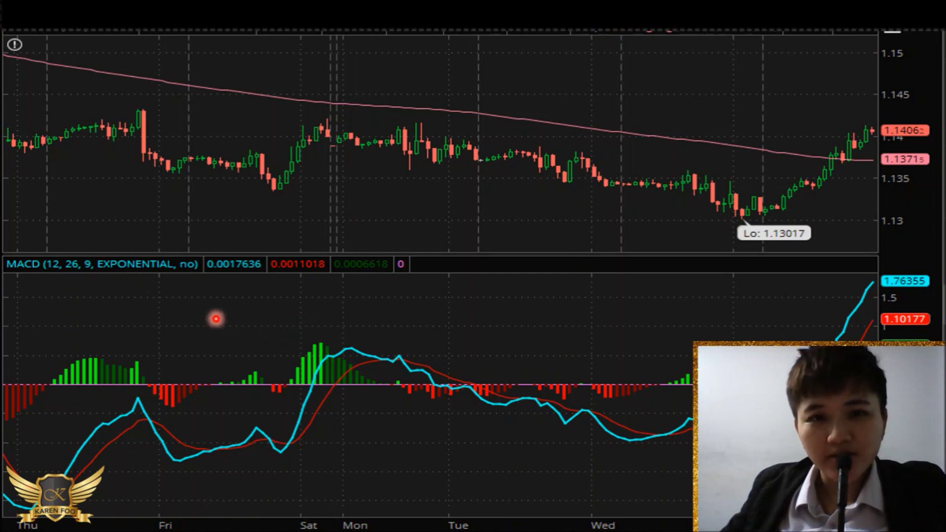
Circle the MACD crossover near Sat in red pen, then erase that circle
mouse_move(68, 523)
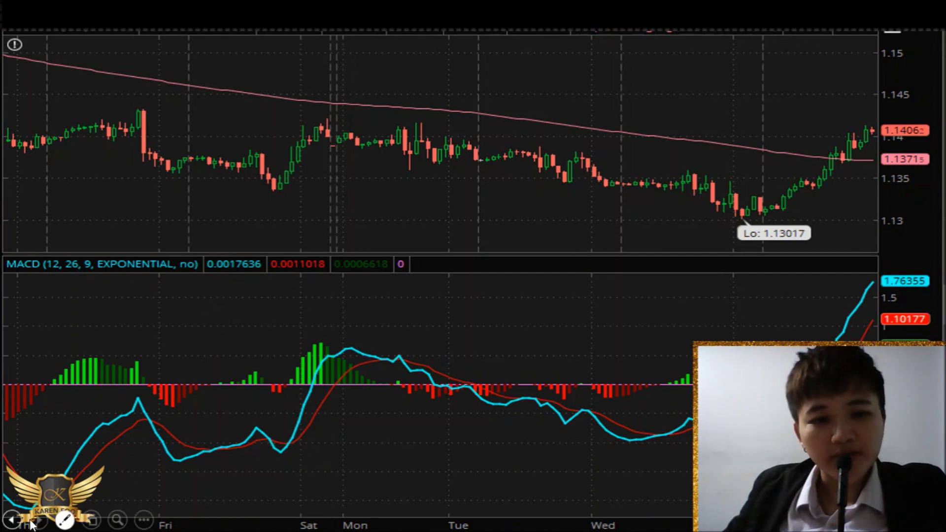
left_click(64, 520)
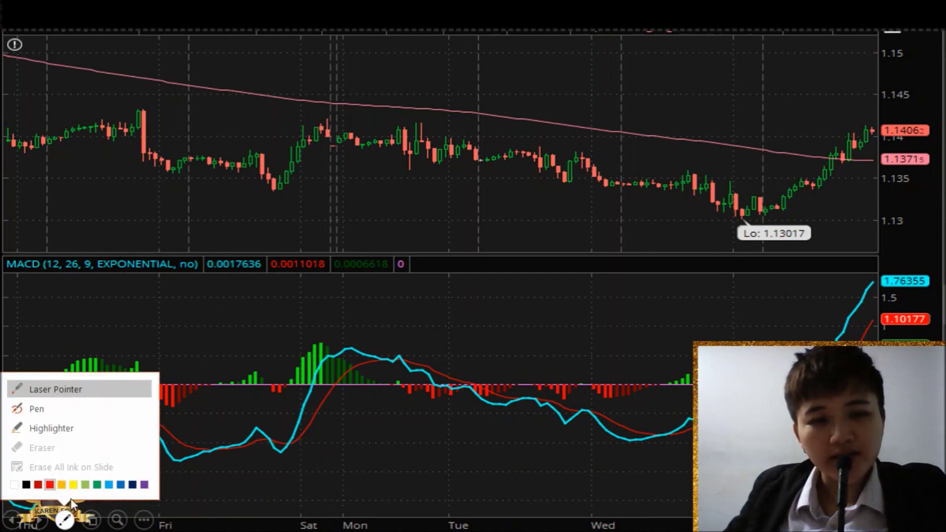
left_click(89, 409)
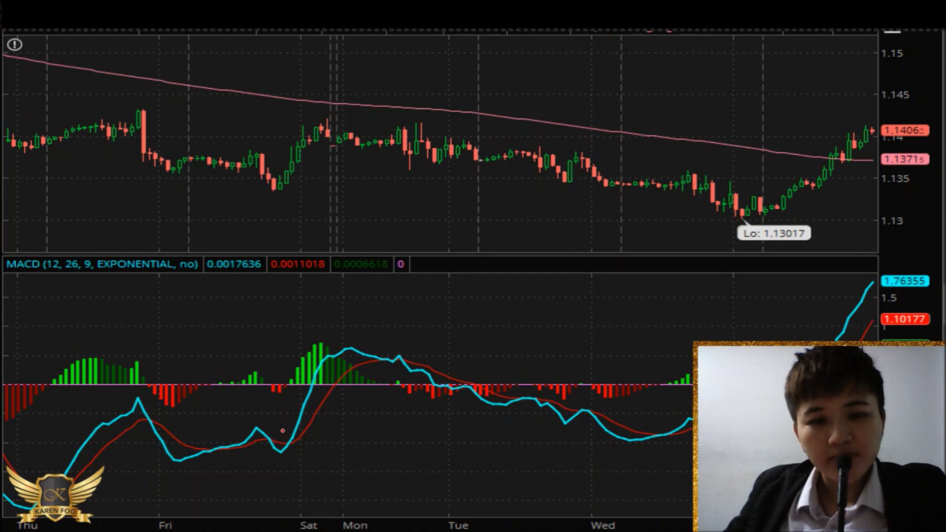
mouse_move(278, 432)
left_mouse_down()
mouse_move(283, 468)
mouse_move(309, 453)
mouse_move(294, 427)
mouse_move(273, 423)
left_mouse_up()
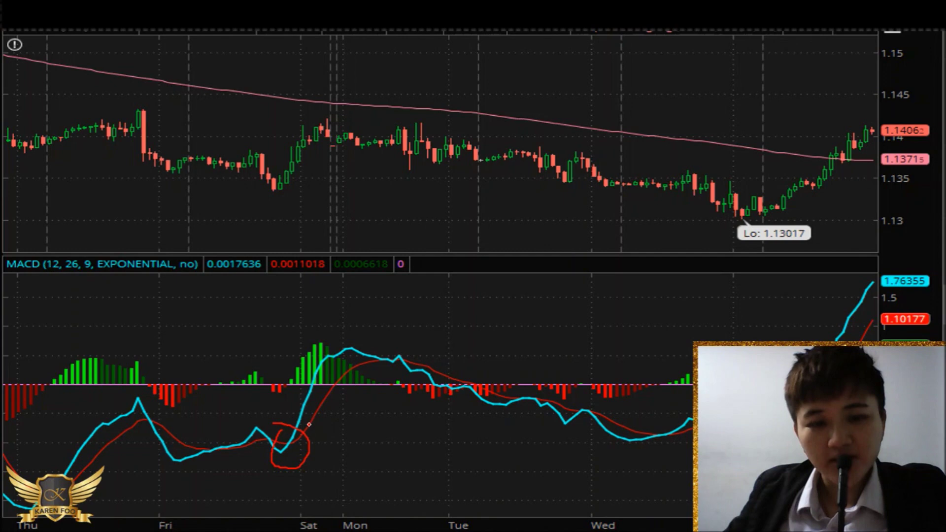
left_click(64, 520)
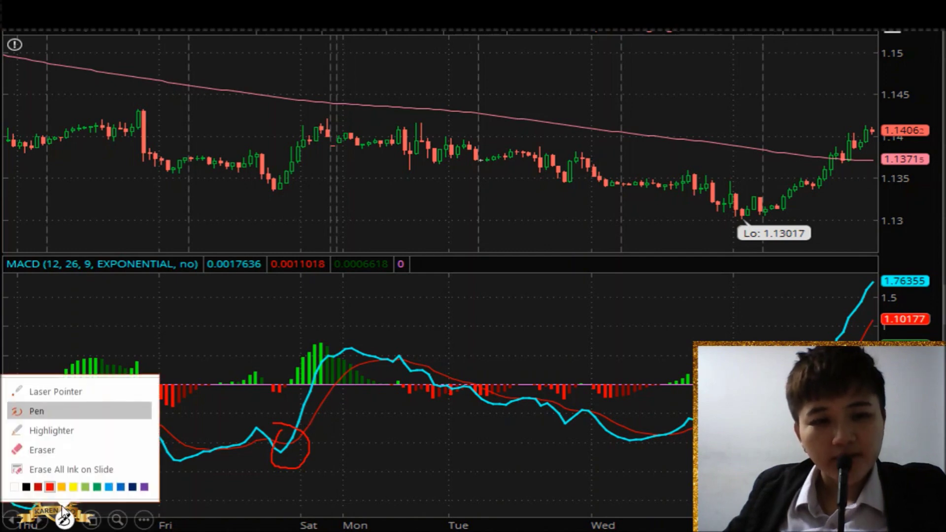
left_click(78, 449)
left_click(301, 446)
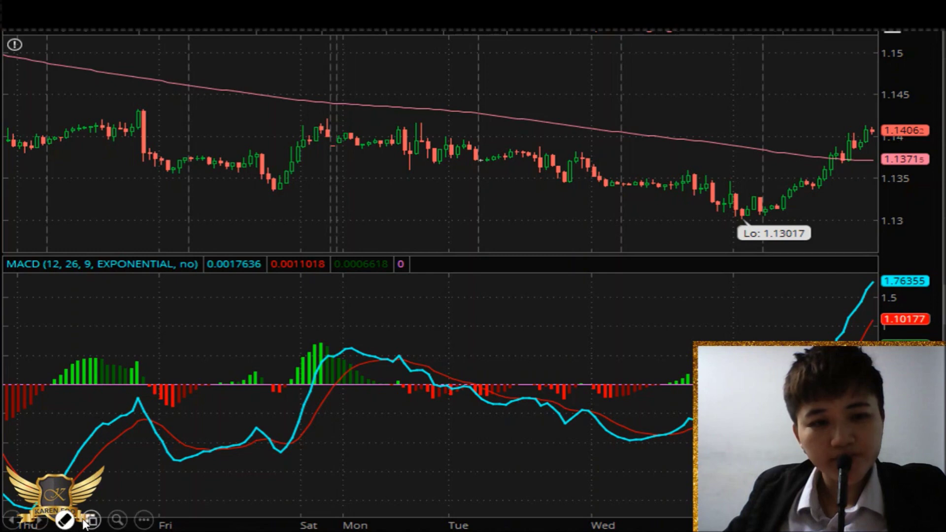
Loop the MACD crossover near Sat/Mon in red and write Bull above it
left_click(64, 518)
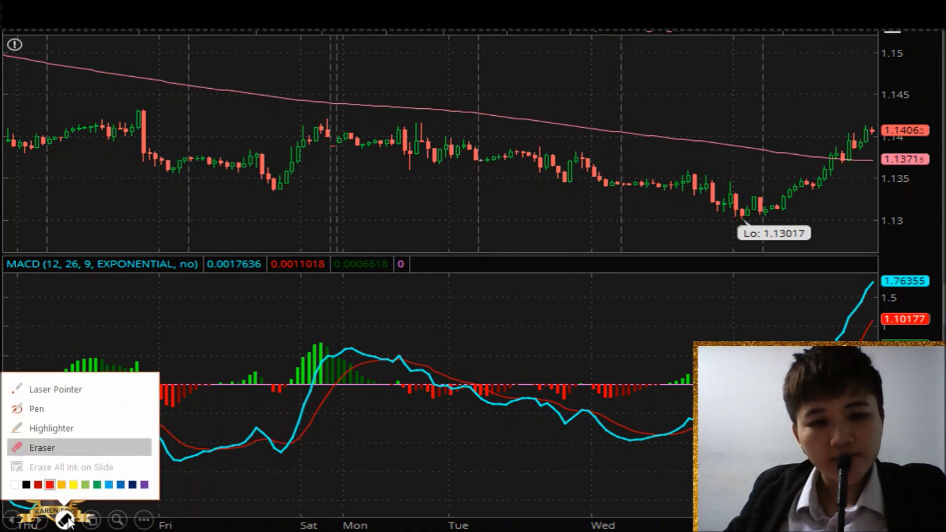
left_click(71, 418)
mouse_move(356, 321)
left_mouse_down()
mouse_move(273, 383)
mouse_move(293, 462)
mouse_move(348, 386)
mouse_move(351, 322)
mouse_move(362, 325)
left_mouse_up()
mouse_move(257, 320)
left_mouse_down()
mouse_move(261, 338)
mouse_move(268, 325)
mouse_move(265, 347)
mouse_move(290, 326)
mouse_move(308, 333)
left_mouse_up()
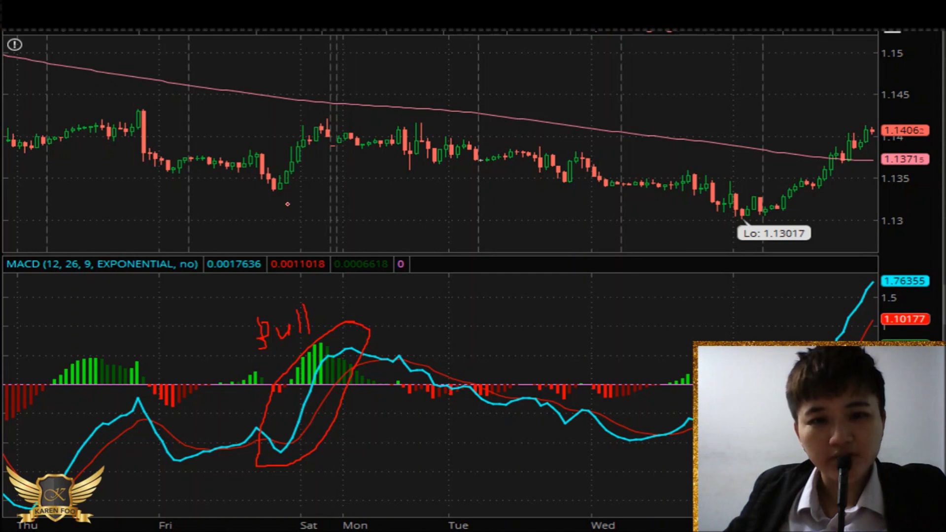
Mark the Friday price low with an arrow and circle, plus a rising arrow under Wednesday's rally
mouse_move(289, 195)
left_mouse_down()
mouse_move(310, 181)
mouse_move(321, 195)
left_mouse_up()
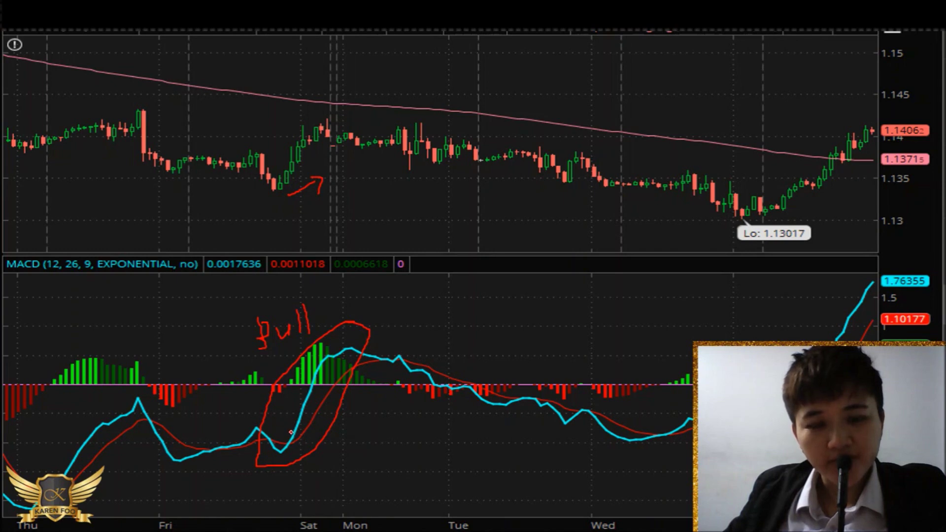
mouse_move(287, 435)
left_mouse_down()
mouse_move(295, 446)
mouse_move(287, 433)
left_mouse_up()
left_click_drag(283, 166, 286, 170)
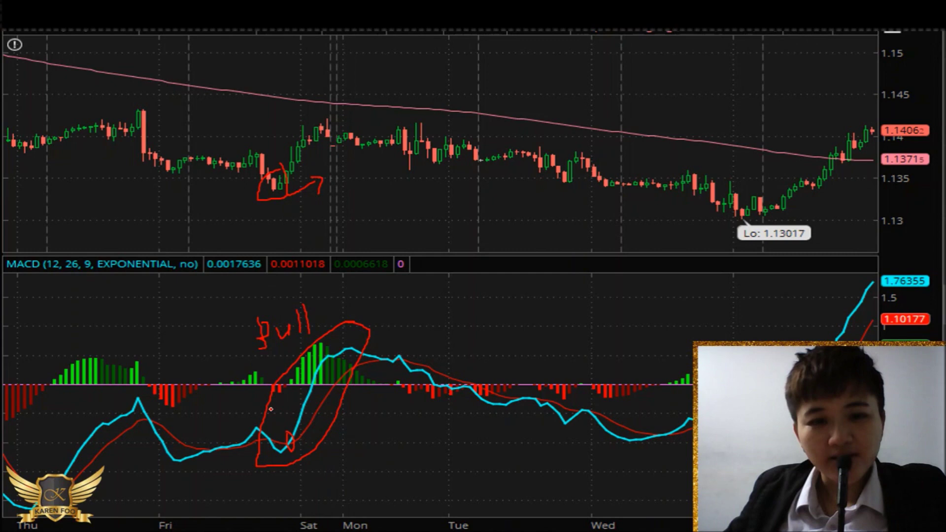
left_click_drag(778, 217, 862, 186)
left_click(64, 520)
Erase the large oval around the crossover and the Bull label
left_click(52, 441)
left_click(274, 363)
left_click(267, 327)
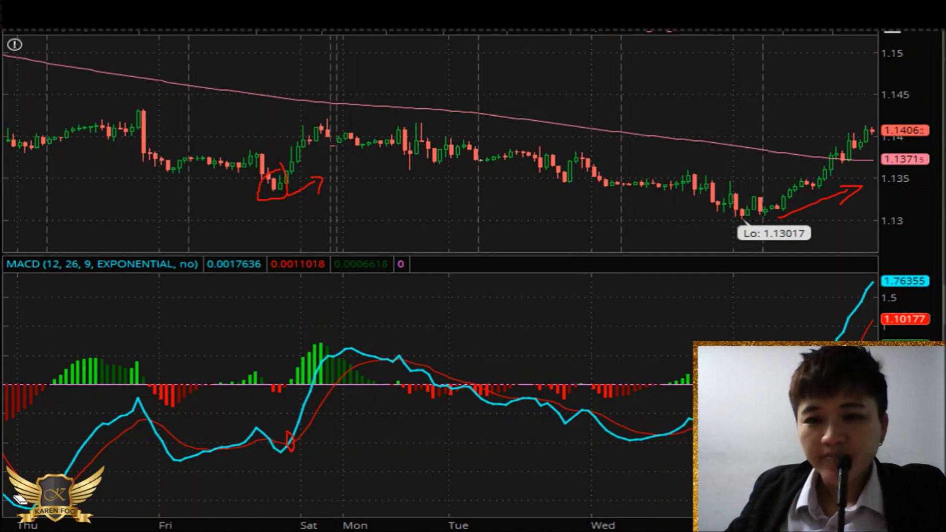
Mark the bearish crossover with arrows, a loop and Bear, then clear all ink with E
mouse_move(64, 519)
left_click(64, 520)
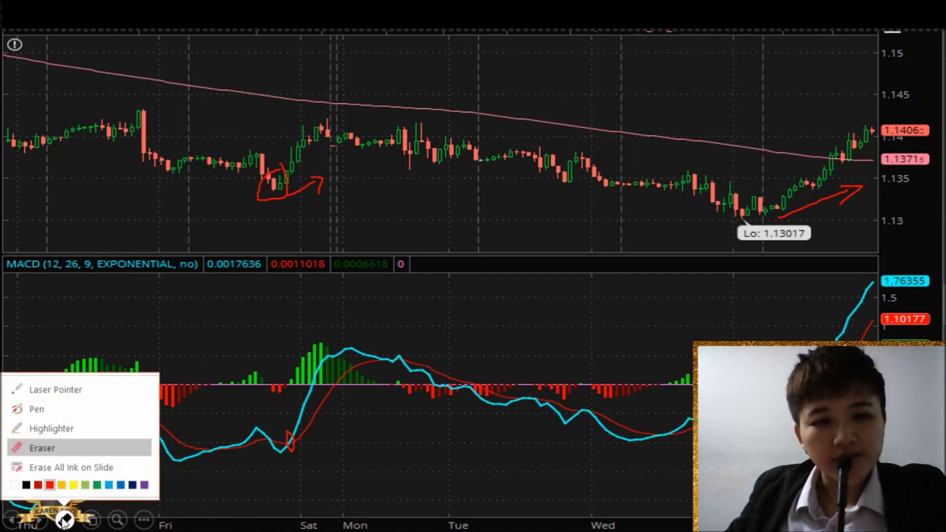
left_click(68, 412)
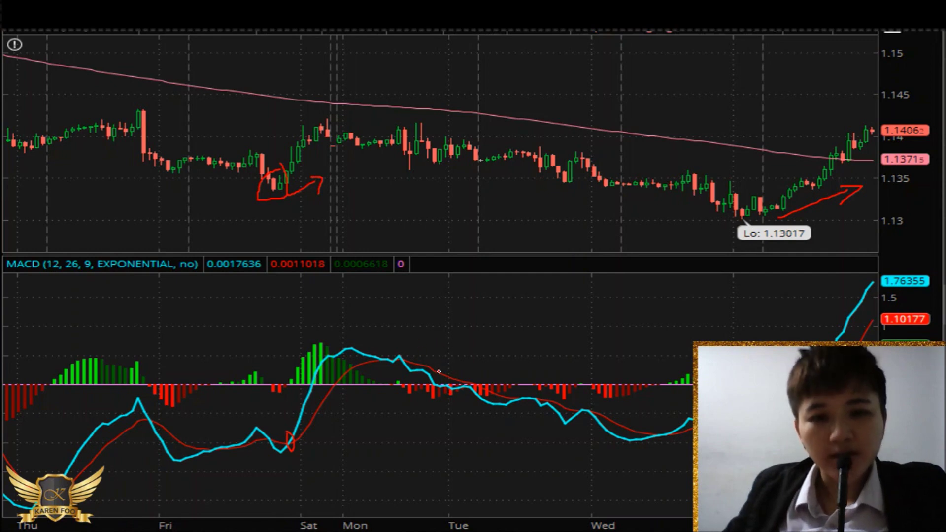
left_click_drag(442, 344, 435, 367)
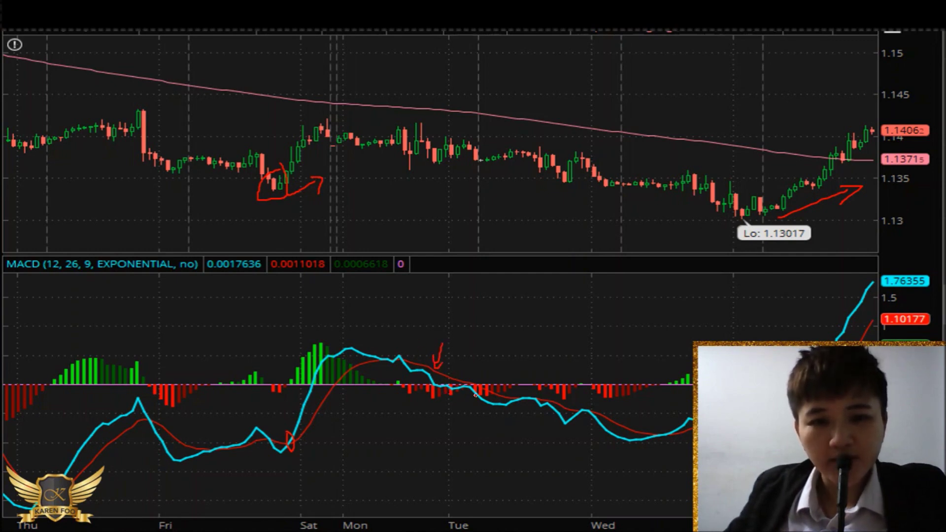
mouse_move(466, 407)
left_mouse_down()
mouse_move(447, 429)
mouse_move(474, 410)
left_mouse_up()
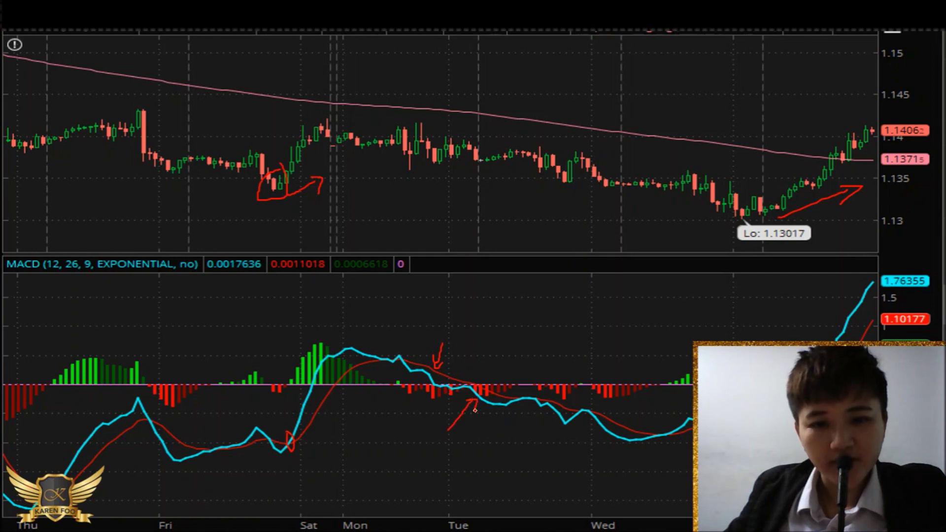
mouse_move(637, 414)
left_mouse_down()
mouse_move(453, 356)
mouse_move(416, 405)
mouse_move(655, 454)
left_mouse_up()
mouse_move(474, 314)
left_mouse_down()
mouse_move(465, 348)
mouse_move(517, 345)
mouse_move(515, 363)
mouse_move(539, 347)
left_mouse_up()
mouse_move(423, 172)
left_mouse_down()
mouse_move(512, 190)
mouse_move(481, 198)
left_mouse_up()
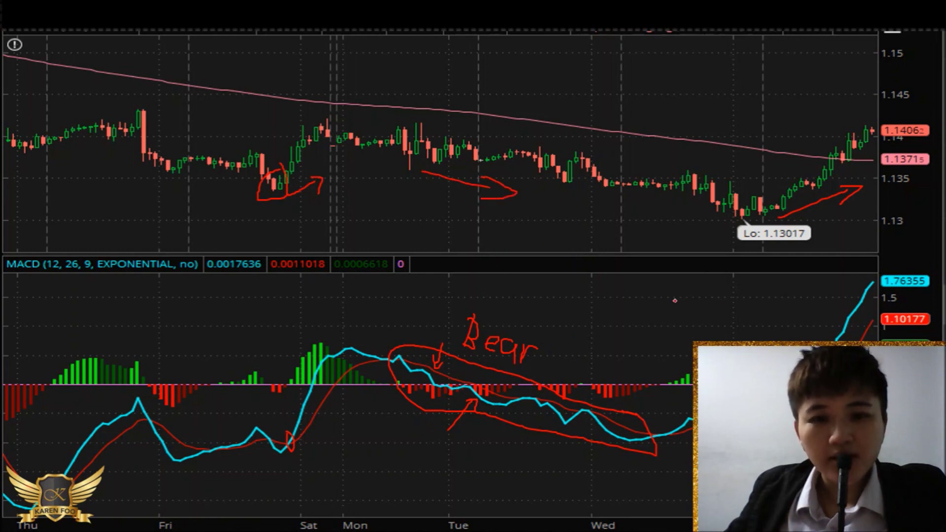
key("e")
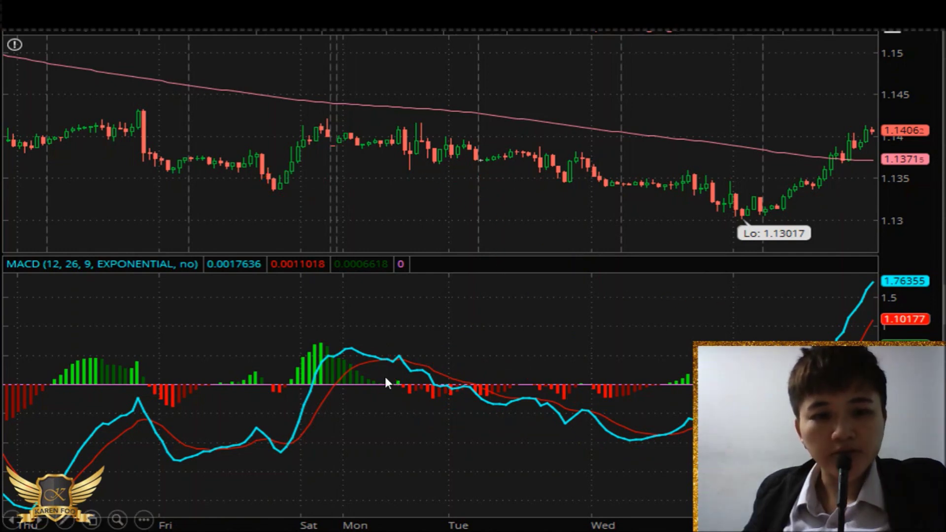
Draw red arrows at the Thursday MACD rise, Friday crossover and histogram zero-line cross
left_click(64, 519)
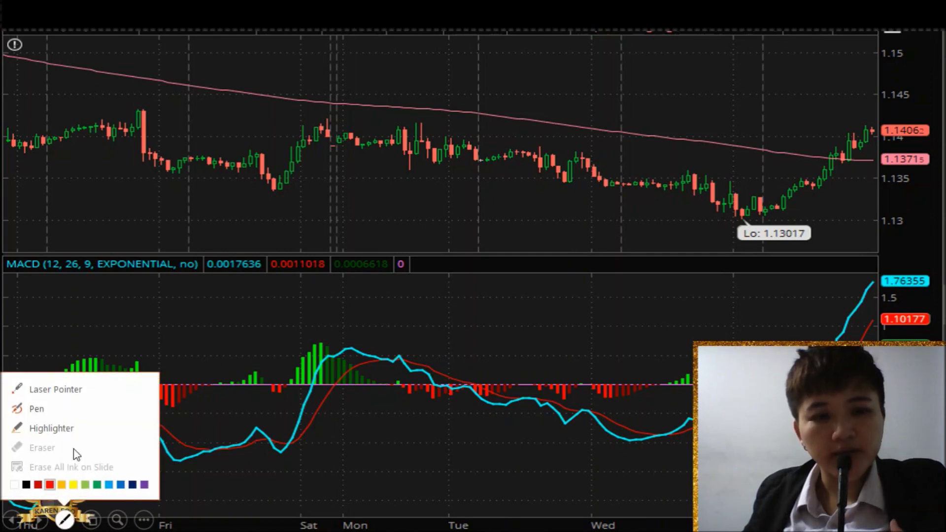
left_click(77, 410)
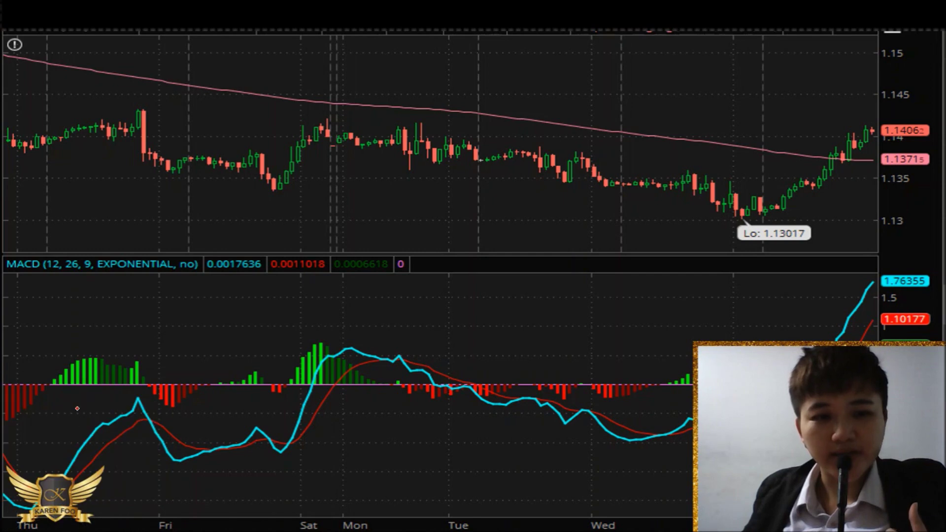
mouse_move(84, 405)
left_mouse_down()
mouse_move(89, 421)
mouse_move(135, 427)
mouse_move(158, 420)
mouse_move(154, 410)
left_mouse_up()
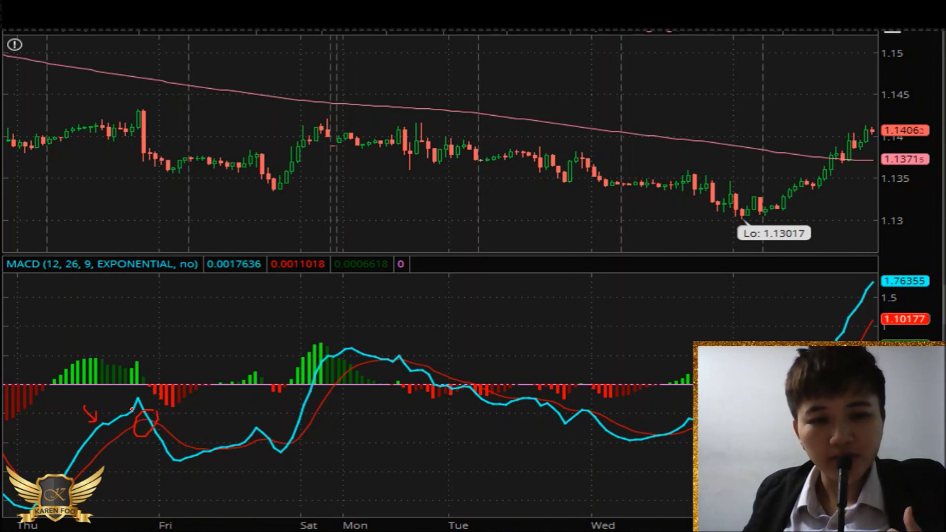
left_click_drag(143, 442, 146, 480)
left_click_drag(142, 446, 150, 458)
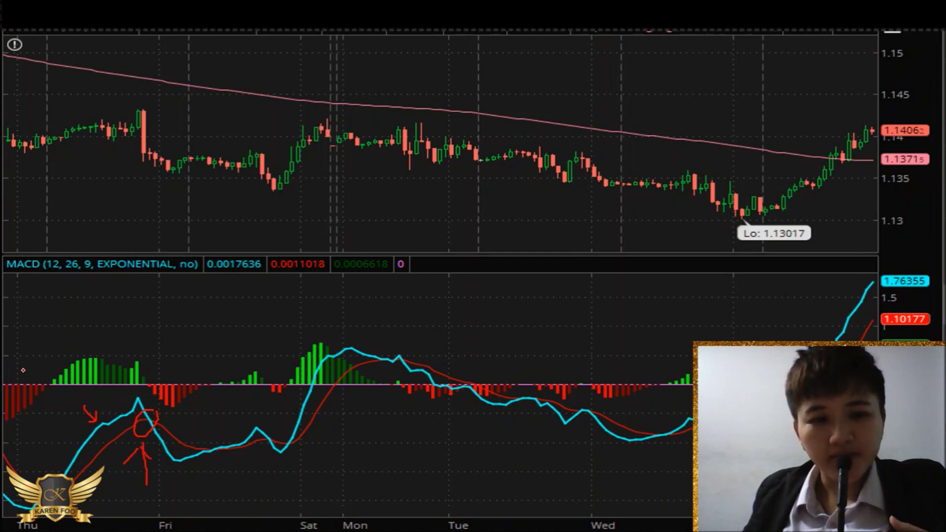
left_click_drag(30, 364, 48, 386)
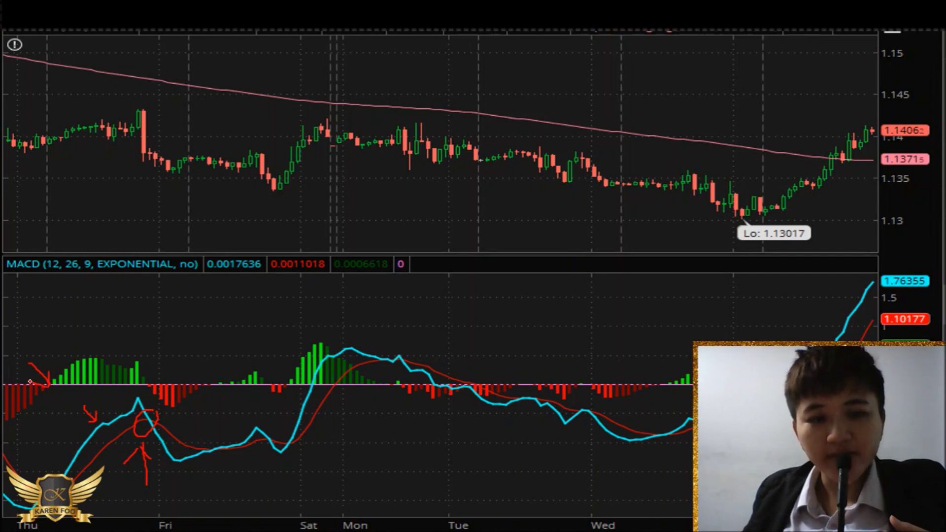
Circle the MACD crossovers and turns near Mon, Sat and Wed in red
mouse_move(392, 344)
left_mouse_down()
mouse_move(367, 371)
mouse_move(408, 378)
mouse_move(418, 354)
mouse_move(397, 344)
left_mouse_up()
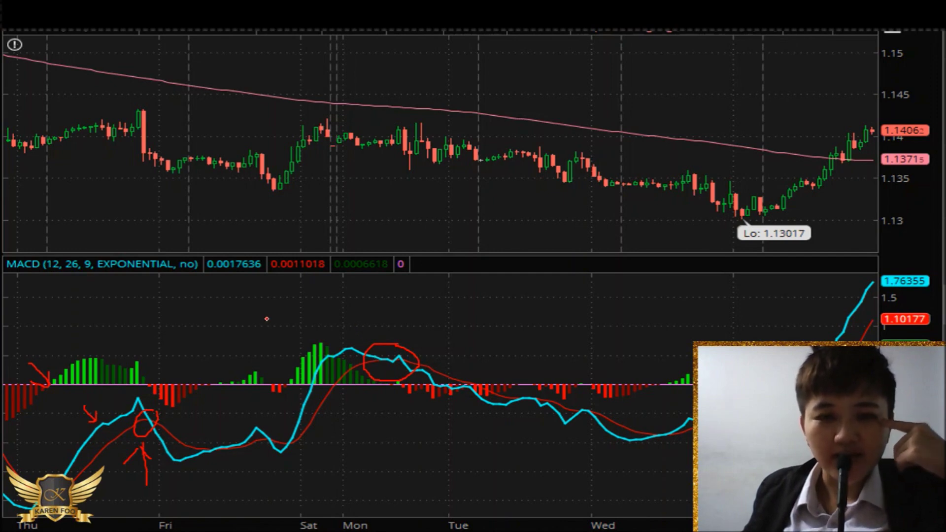
left_click_drag(257, 417, 295, 428)
mouse_move(336, 340)
left_mouse_down()
mouse_move(359, 370)
mouse_move(339, 340)
left_mouse_up()
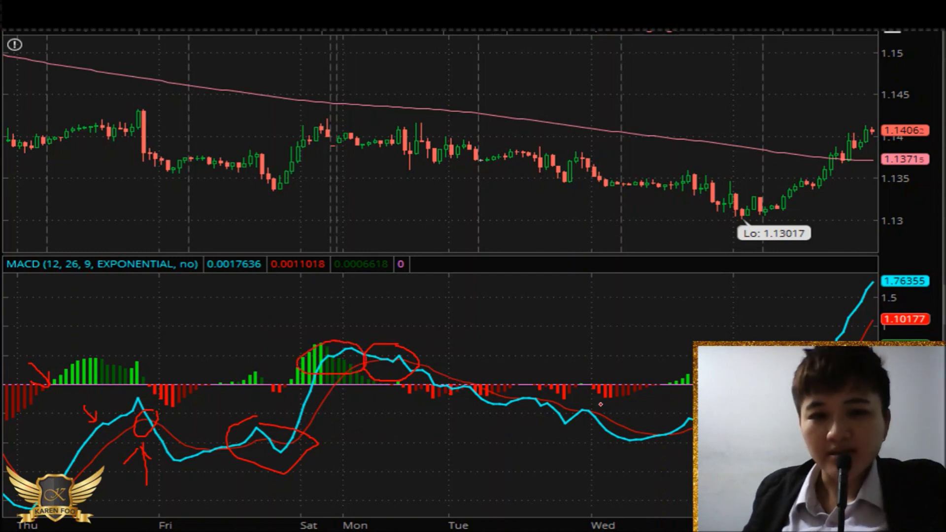
mouse_move(601, 405)
left_mouse_down()
mouse_move(628, 449)
mouse_move(581, 405)
left_mouse_up()
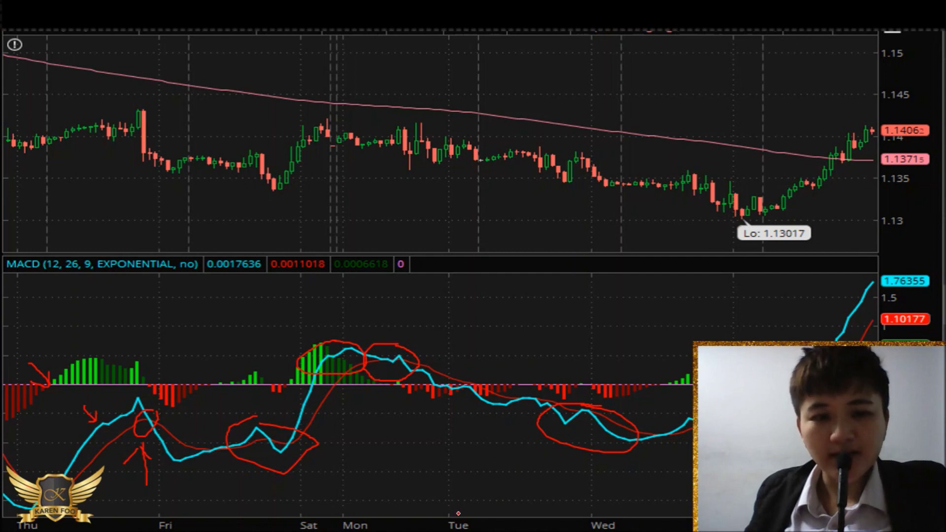
left_click(91, 520)
Erase the Friday arrow and Sat loop, then clear all remaining ink with E
left_click(42, 445)
mouse_move(242, 443)
left_mouse_down()
mouse_move(300, 443)
mouse_move(118, 429)
mouse_move(93, 414)
left_mouse_up()
key("e")
Write 'MACD/Sig → Bull' and 'Sig/MACD → Bear' in red above the MACD panel
key("ctrl+p")
mouse_move(333, 284)
left_mouse_down()
mouse_move(336, 300)
mouse_move(352, 284)
mouse_move(355, 298)
mouse_move(392, 286)
mouse_move(387, 296)
left_mouse_up()
mouse_move(336, 311)
left_mouse_down()
mouse_move(329, 323)
mouse_move(368, 319)
mouse_move(368, 335)
left_mouse_up()
left_click_drag(398, 305, 440, 317)
mouse_move(443, 296)
left_mouse_down()
mouse_move(436, 315)
mouse_move(471, 305)
mouse_move(479, 326)
left_mouse_up()
left_click(457, 317)
left_click_drag(491, 299, 491, 320)
mouse_move(598, 282)
left_mouse_down()
mouse_move(584, 290)
mouse_move(620, 296)
mouse_move(584, 316)
mouse_move(610, 325)
mouse_move(637, 327)
mouse_move(674, 308)
mouse_move(663, 322)
mouse_move(689, 298)
mouse_move(682, 319)
mouse_move(720, 322)
left_mouse_up()
left_click_drag(726, 322, 732, 311)
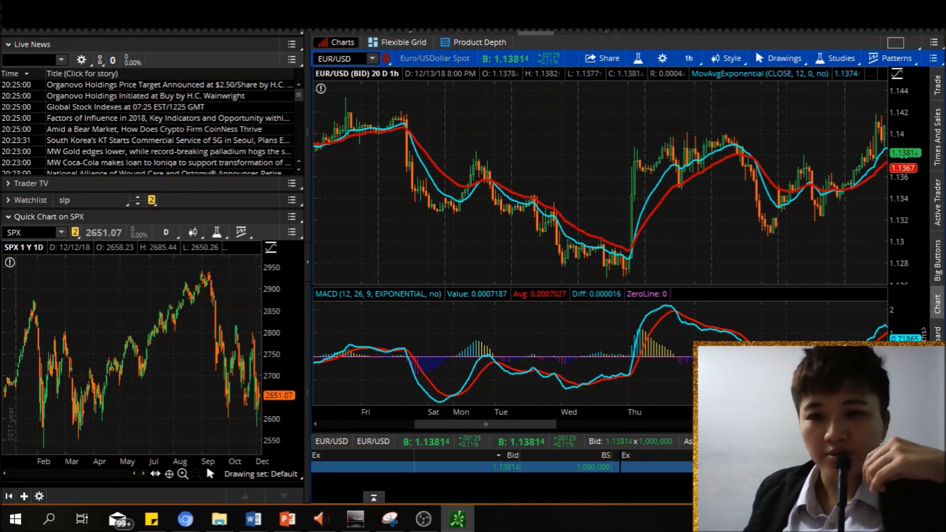
Zoom the EUR/USD hourly chart to about five days and pick the arrow tool with A
scroll(432, 241, "down", 3)
left_click_drag(523, 235, 660, 238)
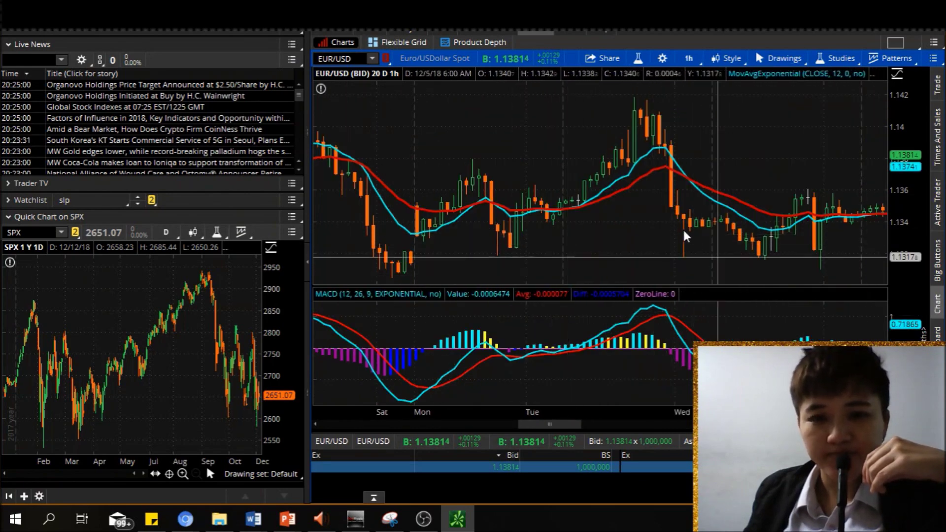
key("a")
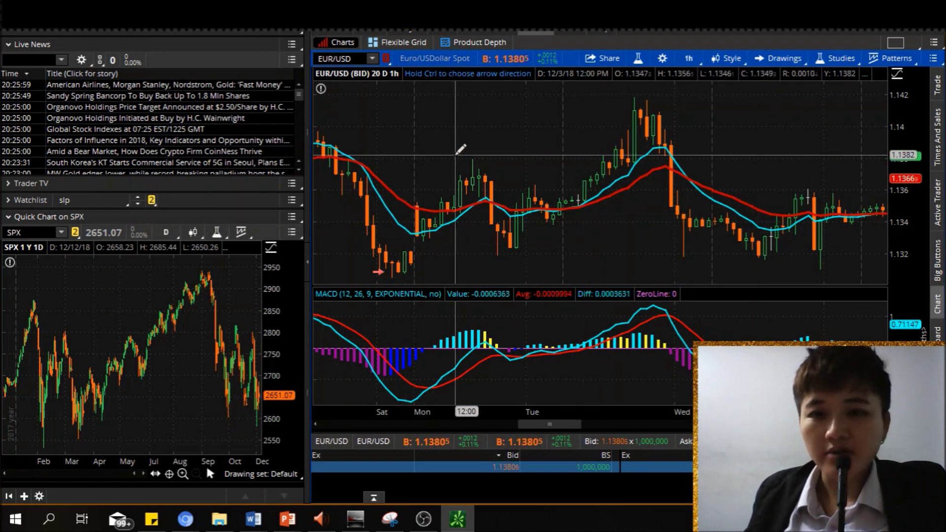
Rescale the time axis and place a red arrow at Tuesday's dip on the EUR/USD chart
scroll(461, 148, "down", 5)
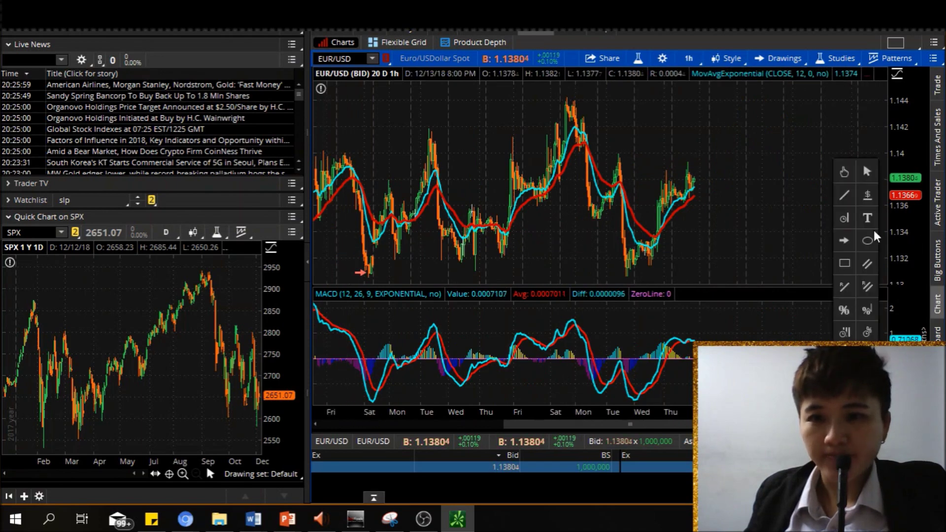
scroll(481, 231, "up", 5)
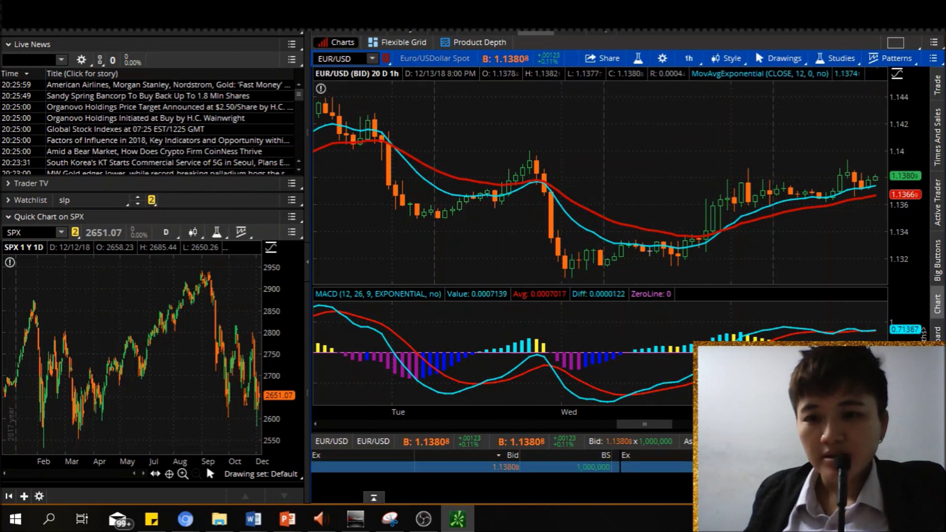
mouse_move(866, 212)
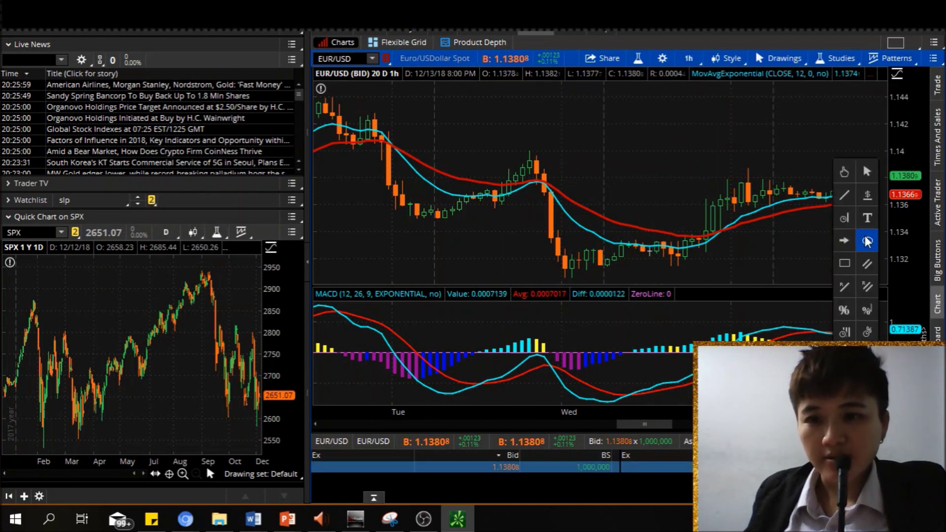
left_click(844, 240)
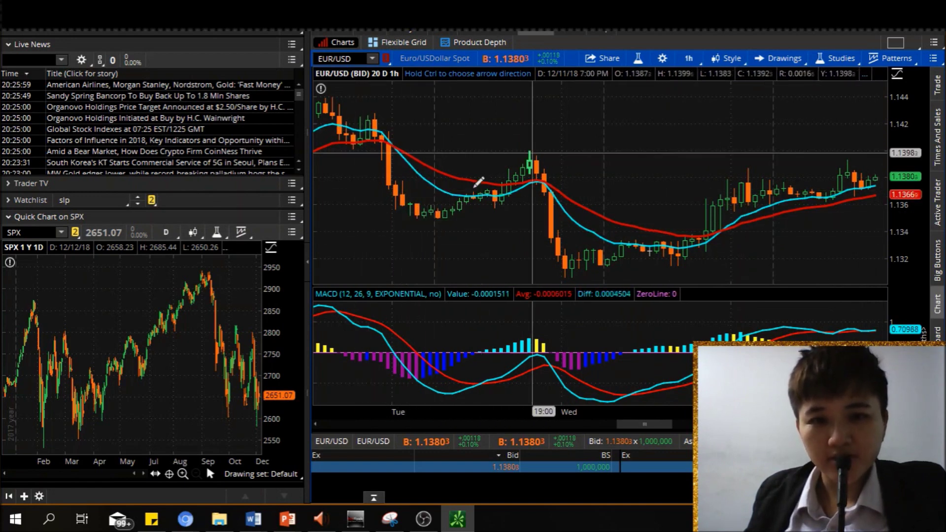
left_click(426, 217)
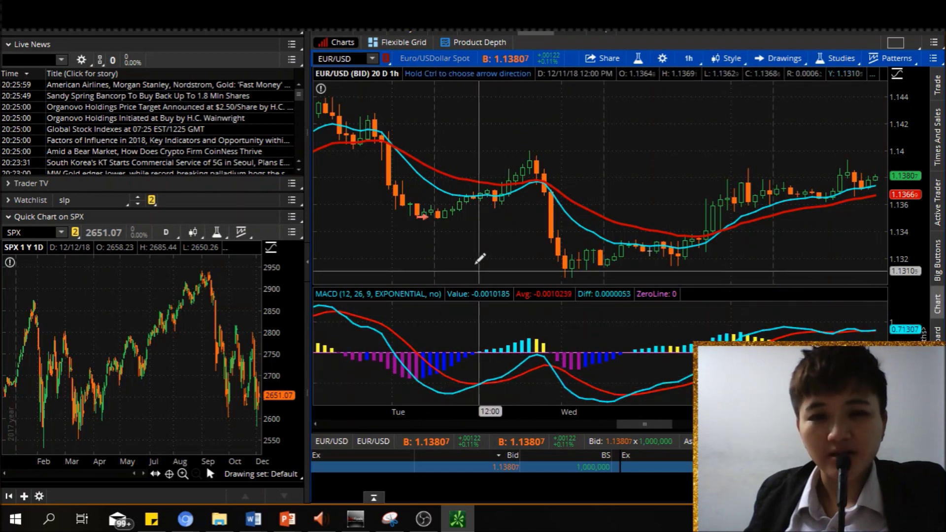
scroll(521, 275, "up", 5)
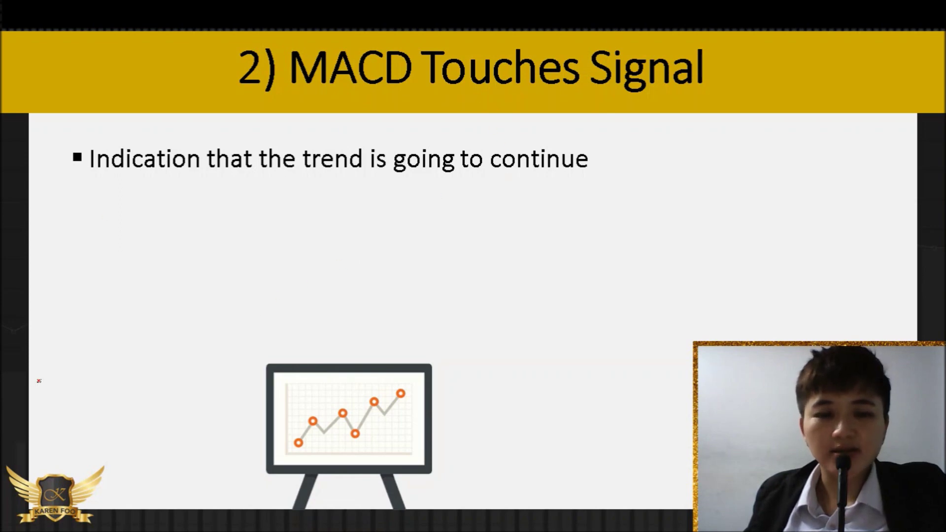
Sketch a rising light-blue ink line on the MACD Touches Signal slide
left_click(64, 519)
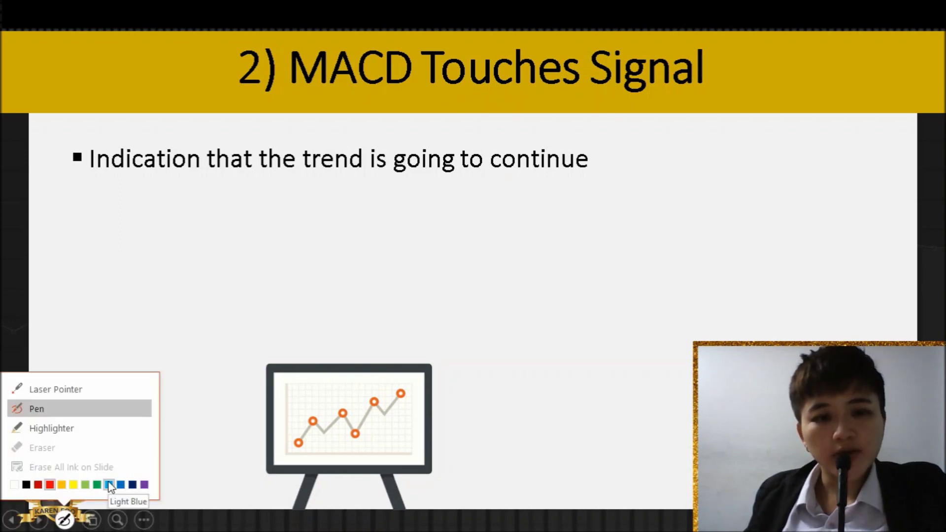
left_click(109, 484)
mouse_move(553, 290)
left_mouse_down()
mouse_move(589, 258)
mouse_move(688, 219)
mouse_move(724, 189)
left_mouse_up()
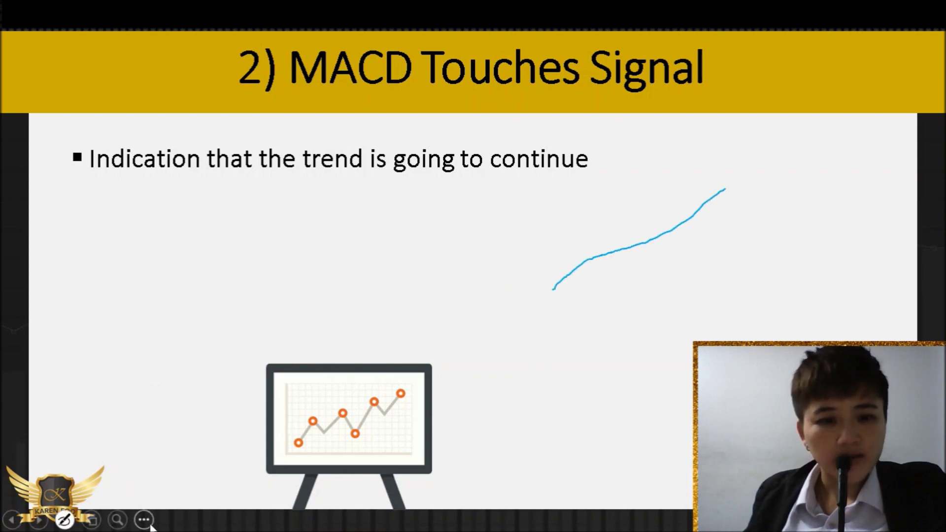
In red, draw a line touching the blue one, circle the touch, and underline 'trend is going to continue'
left_click(64, 519)
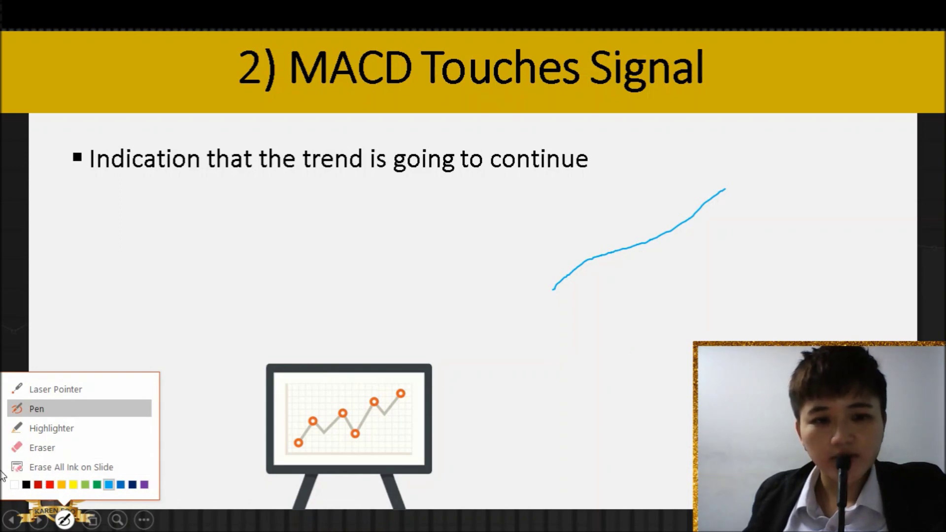
left_click(50, 484)
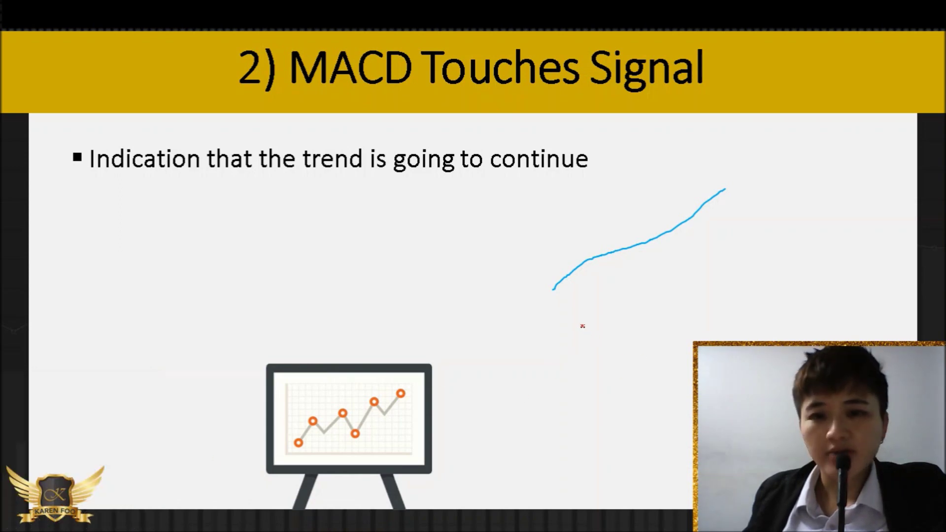
mouse_move(583, 323)
left_mouse_down()
mouse_move(615, 306)
mouse_move(643, 253)
left_mouse_up()
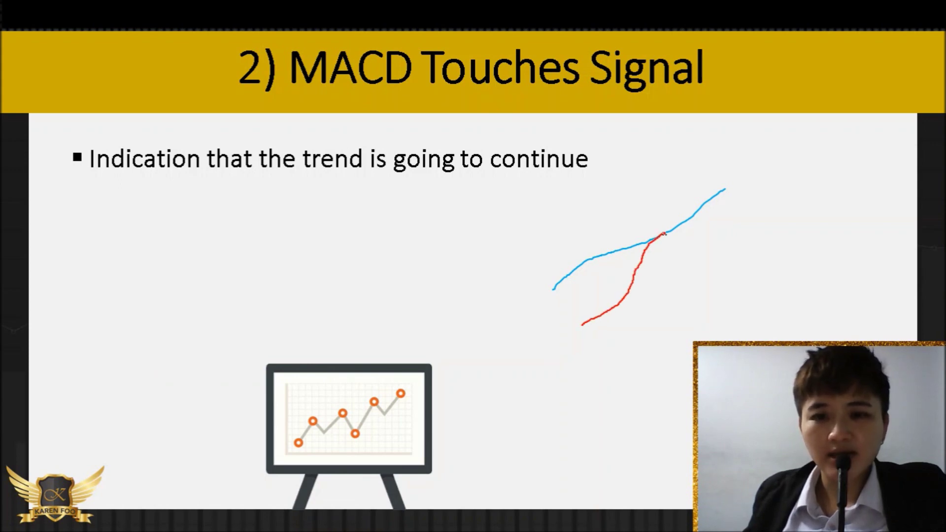
left_click_drag(667, 233, 768, 243)
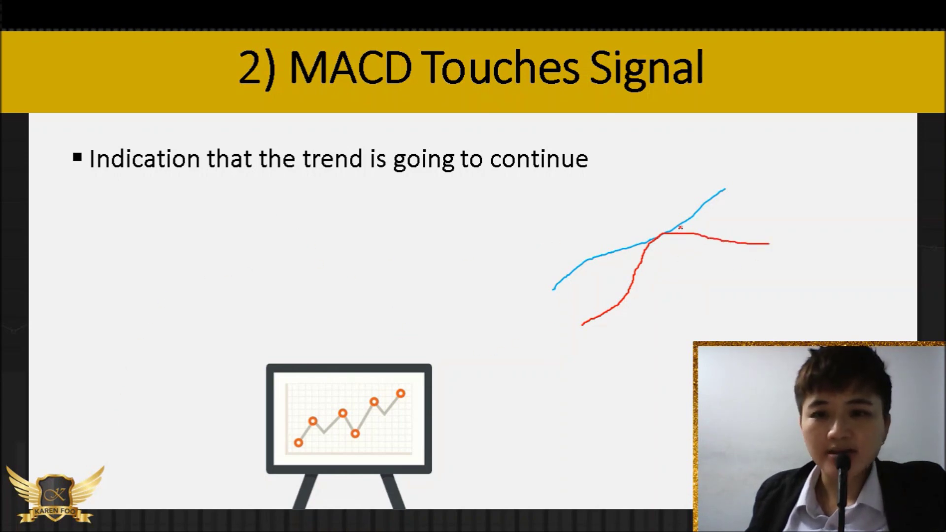
mouse_move(667, 217)
left_mouse_down()
mouse_move(616, 251)
mouse_move(692, 253)
mouse_move(630, 190)
left_mouse_up()
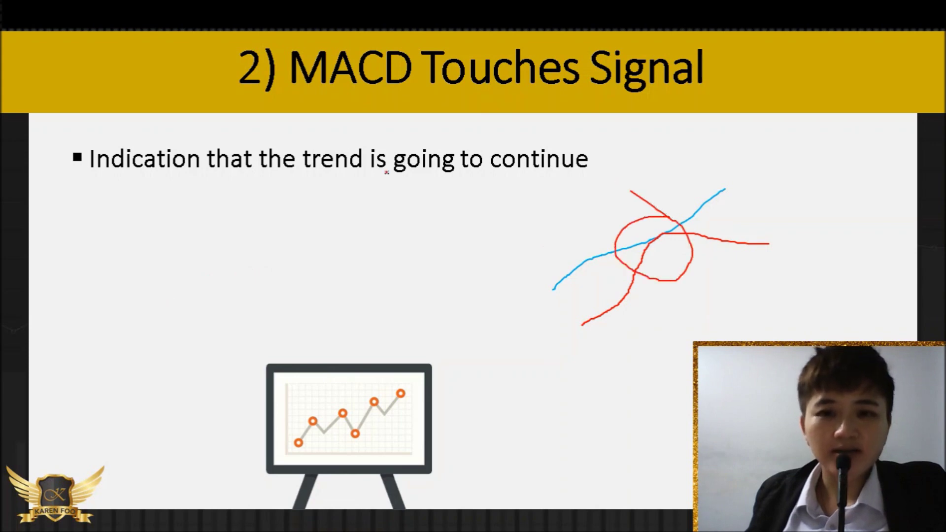
left_click_drag(299, 178, 631, 191)
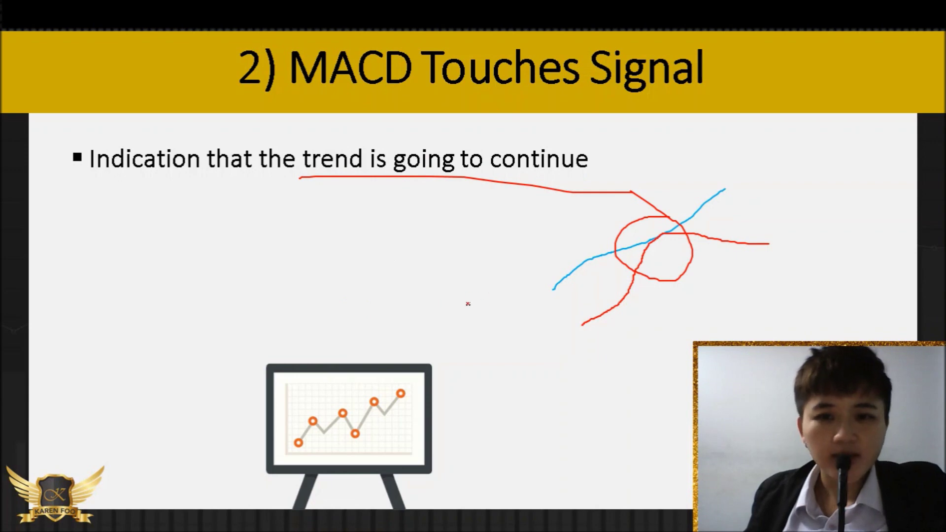
mouse_move(426, 312)
left_mouse_down()
mouse_move(473, 282)
mouse_move(473, 297)
left_mouse_up()
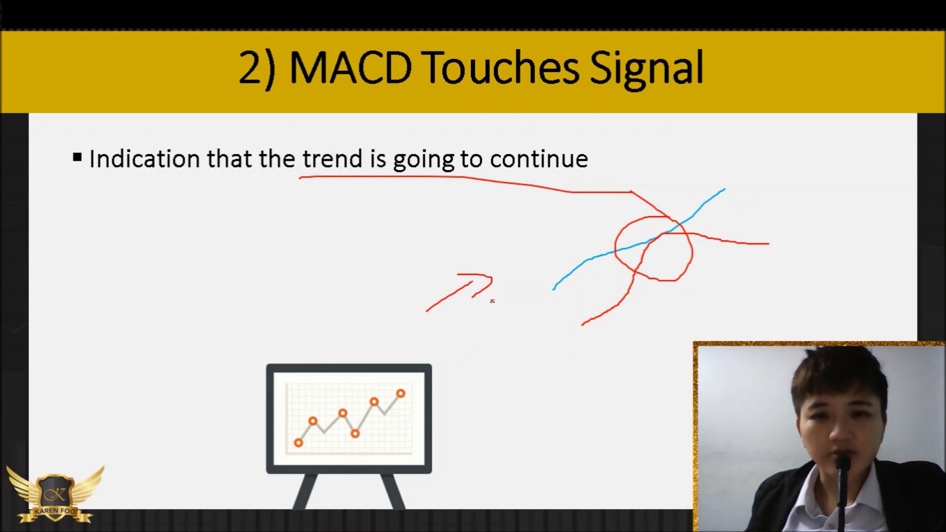
key("alt+Tab")
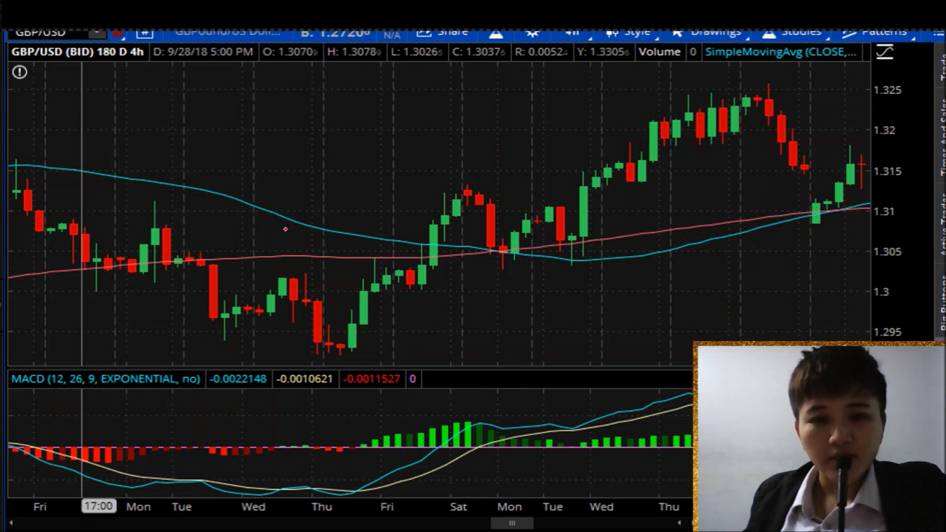
Arrow the two moving averages on the GBP/USD chart and write their period labels
left_click_drag(200, 227, 220, 249)
mouse_move(206, 165)
left_mouse_down()
mouse_move(225, 183)
mouse_move(201, 181)
left_mouse_up()
mouse_move(181, 136)
left_mouse_down()
mouse_move(195, 145)
mouse_move(186, 151)
mouse_move(201, 129)
mouse_move(235, 126)
left_mouse_up()
mouse_move(179, 202)
left_mouse_down()
mouse_move(183, 214)
mouse_move(203, 214)
mouse_move(193, 220)
mouse_move(225, 216)
left_mouse_up()
Arrow and circle the MACD crossovers near Thu/Fri and the lines touching near Tue–Wed
mouse_move(350, 464)
left_mouse_down()
mouse_move(359, 479)
mouse_move(326, 467)
mouse_move(331, 458)
mouse_move(340, 479)
left_mouse_up()
mouse_move(449, 469)
left_mouse_down()
mouse_move(468, 487)
mouse_move(479, 483)
left_mouse_up()
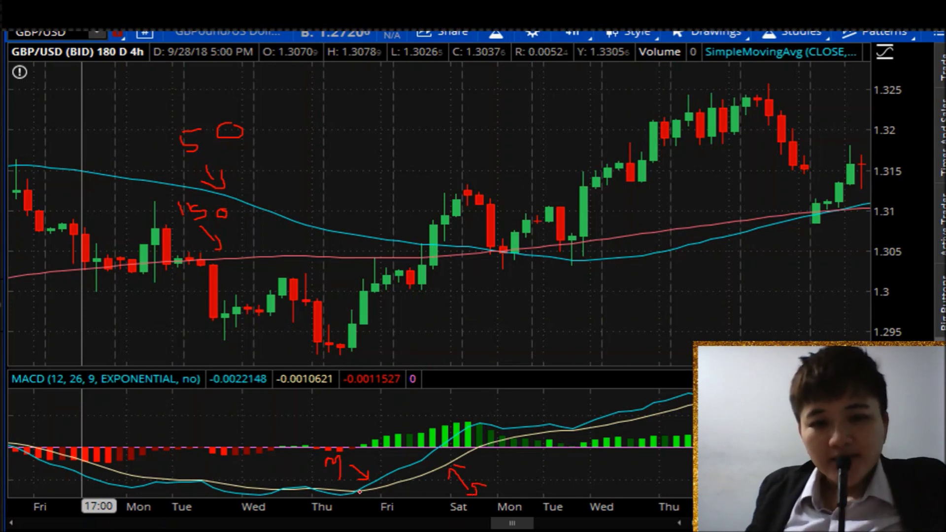
mouse_move(353, 485)
left_mouse_down()
mouse_move(356, 502)
mouse_move(352, 487)
left_mouse_up()
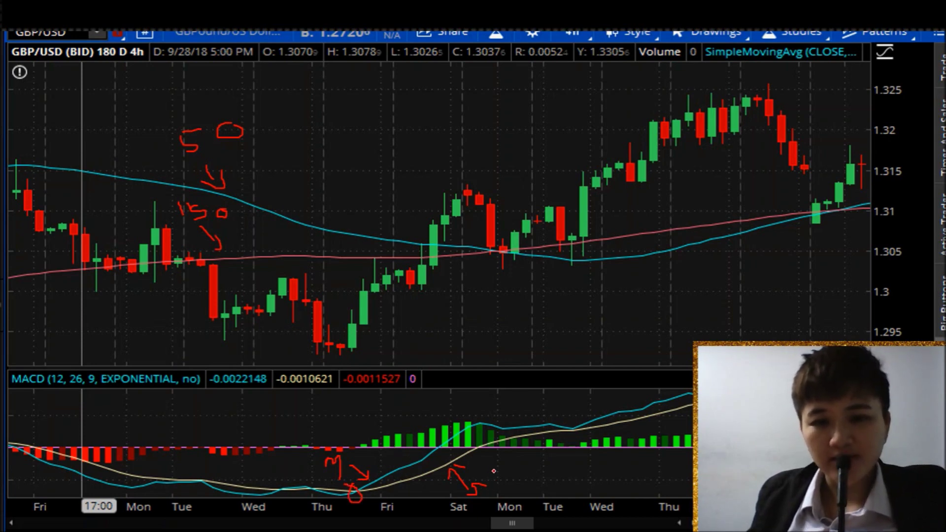
left_click_drag(445, 444, 452, 452)
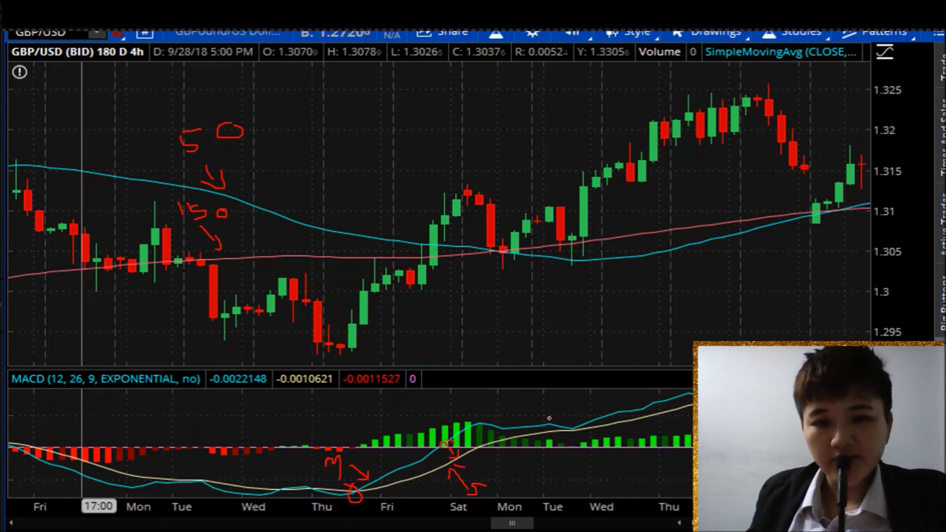
mouse_move(563, 415)
left_mouse_down()
mouse_move(556, 445)
mouse_move(589, 452)
mouse_move(599, 423)
mouse_move(554, 409)
left_mouse_up()
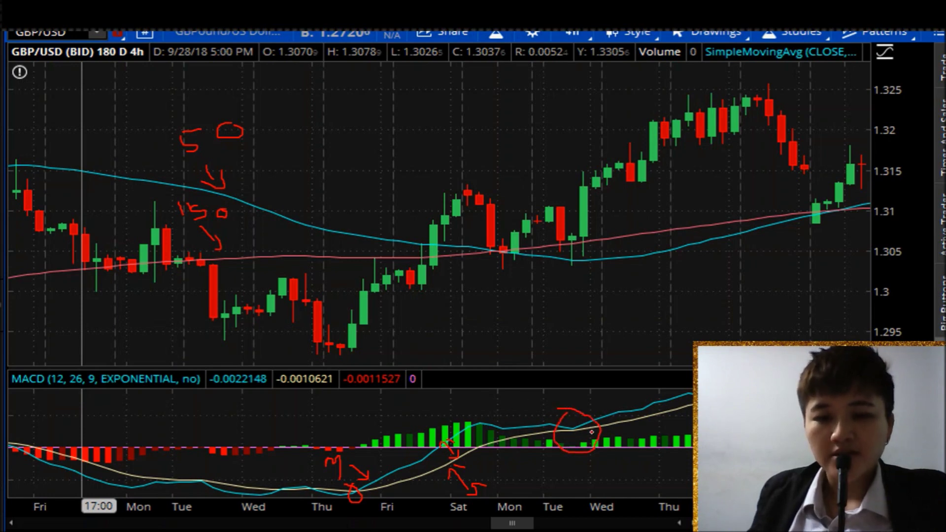
Draw a rising arrow along the moving averages and loop around the rally after the crossover
mouse_move(550, 283)
left_mouse_down()
mouse_move(700, 204)
mouse_move(667, 234)
left_mouse_up()
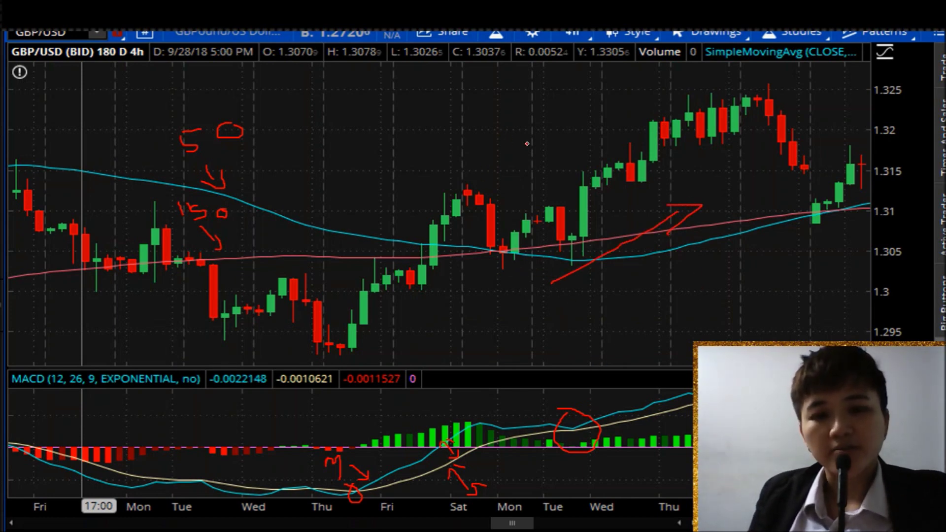
mouse_move(703, 87)
left_mouse_down()
mouse_move(616, 94)
mouse_move(412, 214)
mouse_move(598, 261)
mouse_move(783, 139)
mouse_move(756, 85)
mouse_move(647, 91)
left_mouse_up()
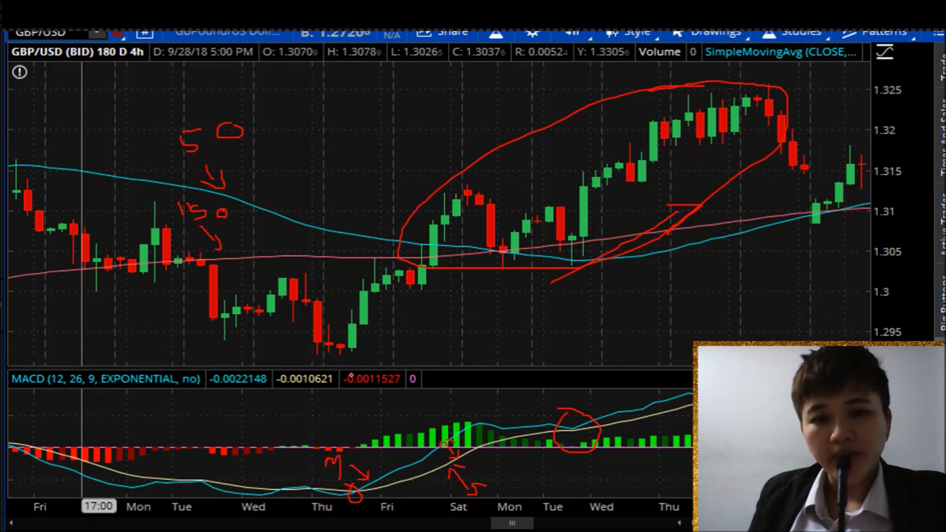
left_click_drag(337, 355, 361, 384)
left_click_drag(339, 354, 378, 362)
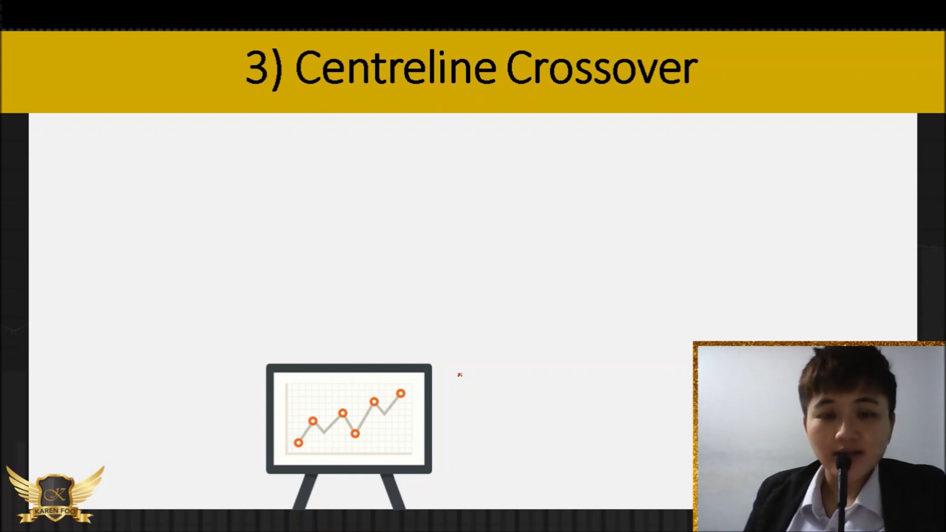
Reveal the centreline crossover bullets and underline 'Bearish signal', 'Further' and 'increase momentum' in red
key("Right")
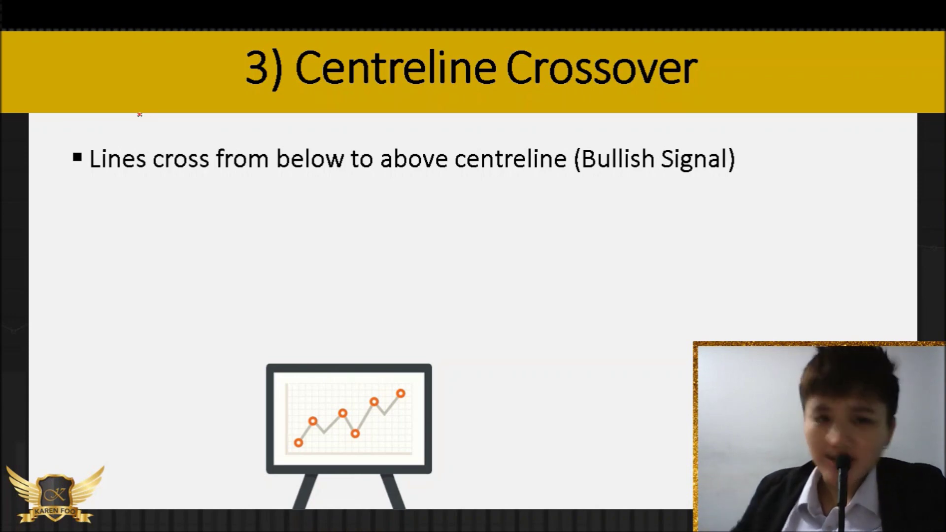
key("Right")
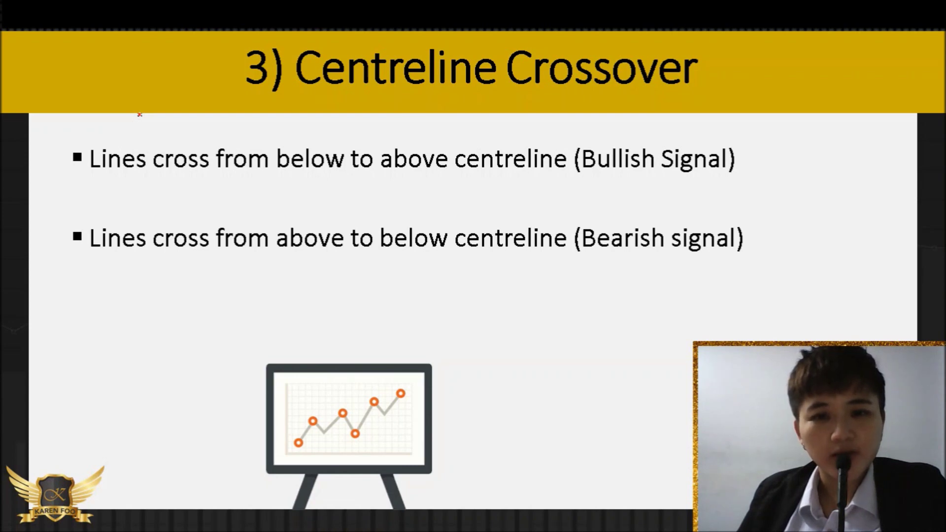
left_click_drag(583, 263, 679, 263)
key("Right")
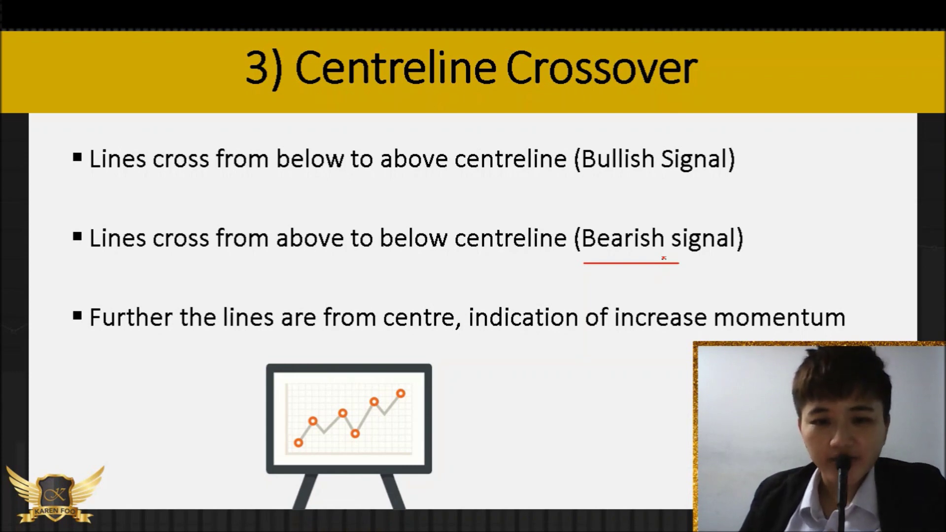
mouse_move(131, 335)
left_mouse_down()
mouse_move(118, 336)
mouse_move(148, 337)
mouse_move(138, 337)
left_mouse_up()
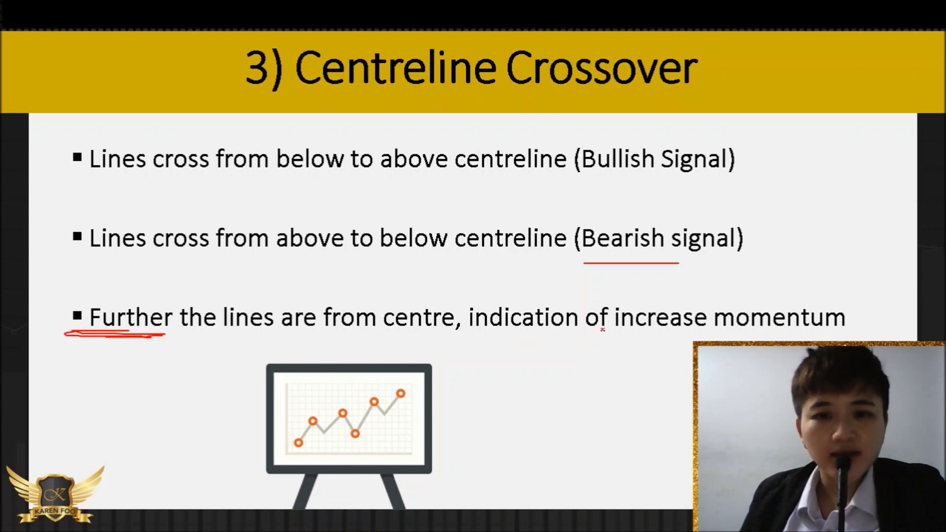
mouse_move(602, 330)
left_mouse_down()
mouse_move(867, 334)
mouse_move(620, 340)
mouse_move(648, 336)
left_mouse_up()
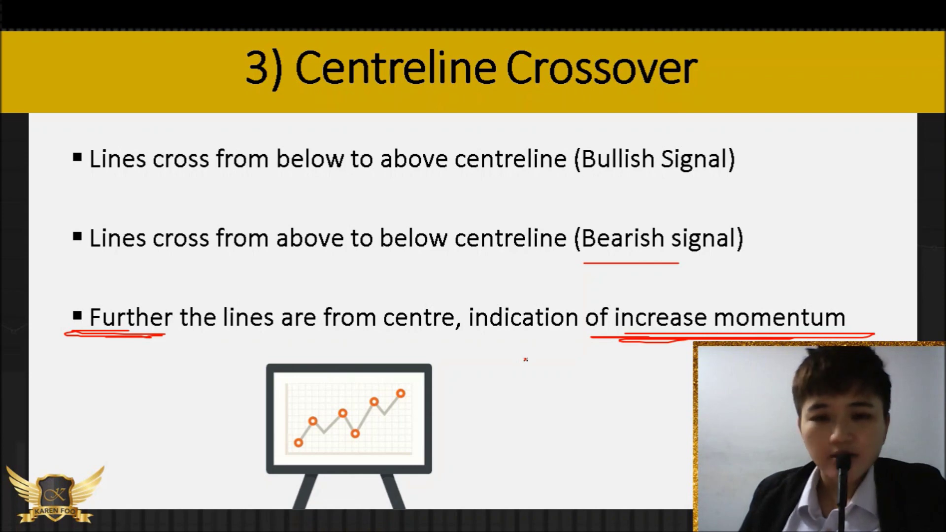
key("alt+Tab")
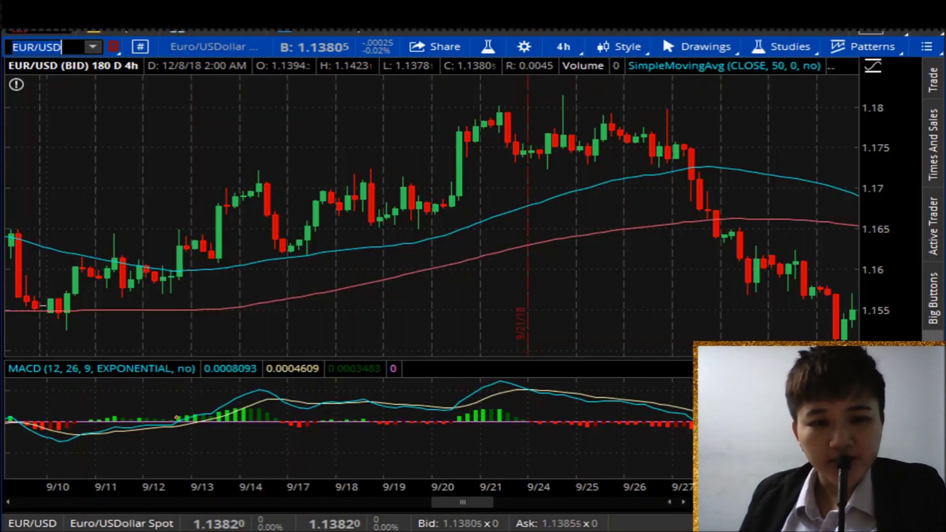
Circle and arrow the bullish MACD crossover near 9/12–9/13 on the EUR/USD chart
mouse_move(157, 432)
left_mouse_down()
mouse_move(160, 454)
mouse_move(150, 441)
mouse_move(164, 439)
left_mouse_up()
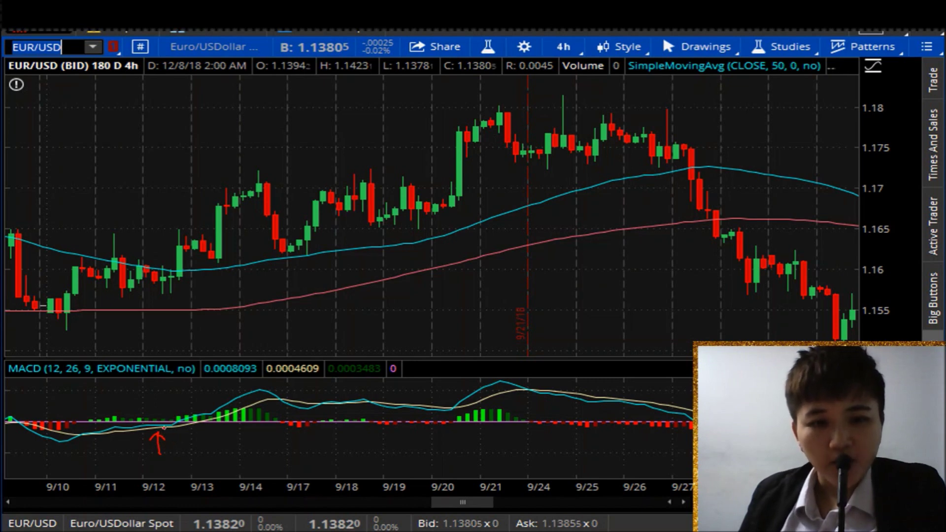
mouse_move(203, 408)
left_mouse_down()
mouse_move(157, 423)
mouse_move(212, 424)
mouse_move(201, 409)
left_mouse_up()
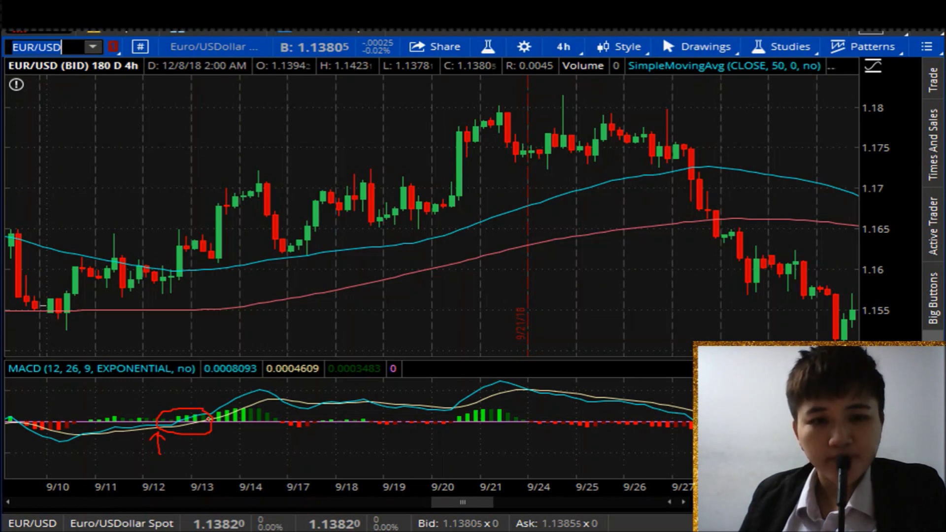
mouse_move(217, 442)
left_mouse_down()
mouse_move(236, 461)
mouse_move(218, 442)
mouse_move(234, 443)
mouse_move(254, 468)
mouse_move(265, 455)
mouse_move(261, 468)
mouse_move(285, 457)
mouse_move(289, 470)
mouse_move(307, 475)
left_mouse_up()
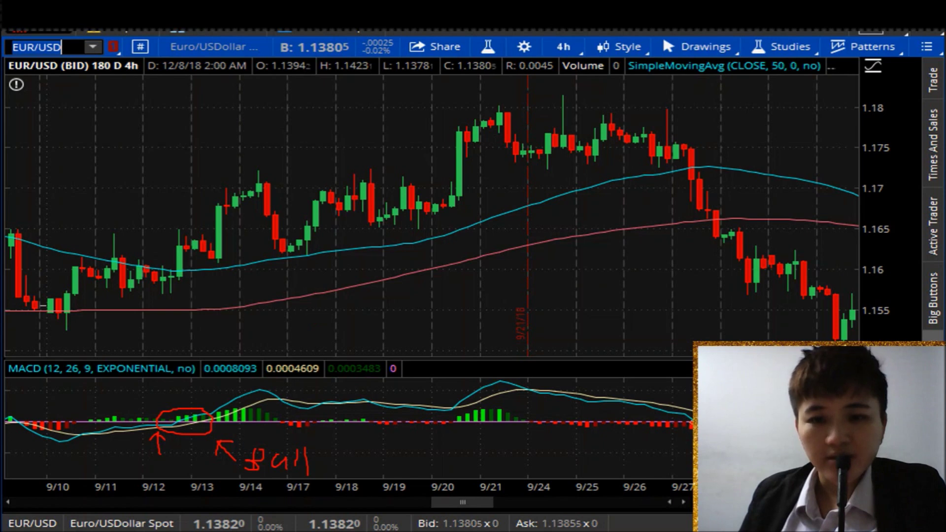
Arrow and circle the late-September MACD crossover near 9/27 and write Bear
mouse_move(684, 385)
left_mouse_down()
mouse_move(670, 400)
mouse_move(680, 398)
left_mouse_up()
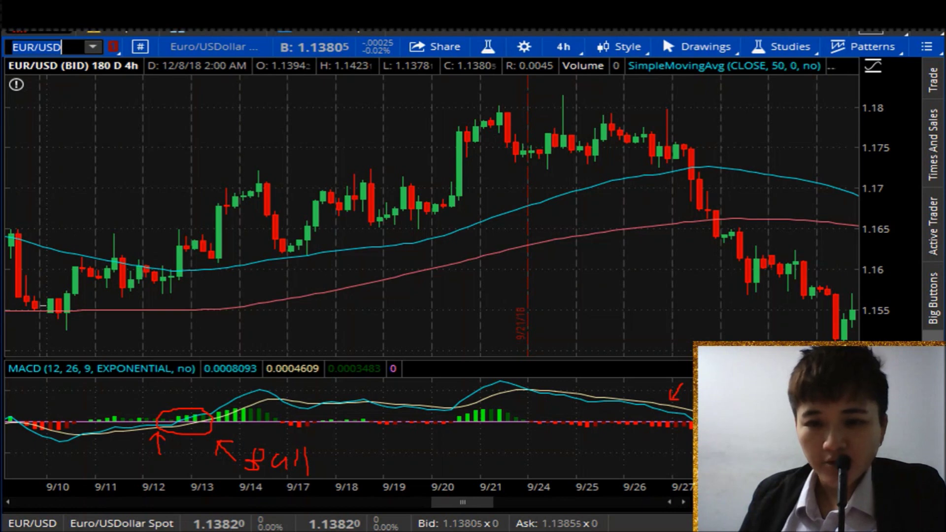
mouse_move(686, 412)
left_mouse_down()
mouse_move(666, 433)
mouse_move(692, 430)
left_mouse_up()
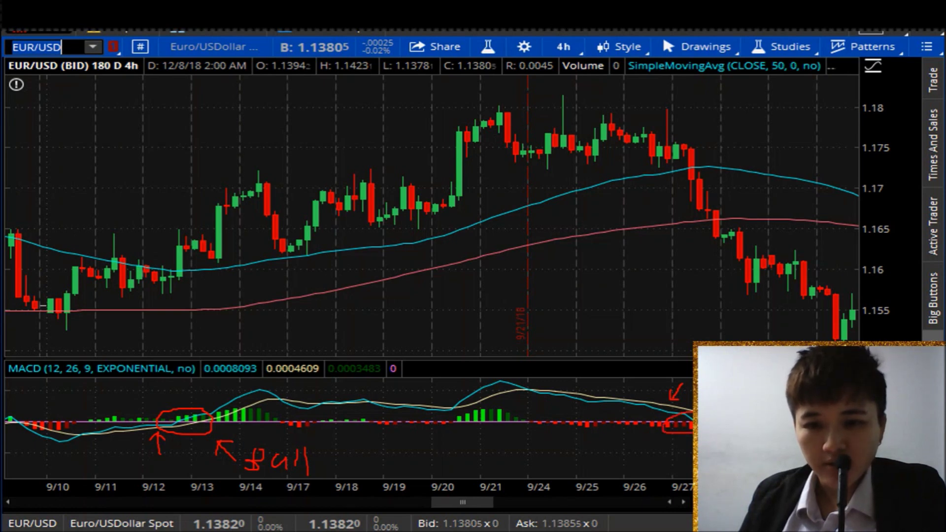
mouse_move(633, 458)
left_mouse_down()
mouse_move(660, 436)
mouse_move(659, 451)
left_mouse_up()
left_click_drag(558, 442, 558, 462)
mouse_move(558, 442)
left_mouse_down()
mouse_move(569, 444)
mouse_move(561, 463)
mouse_move(587, 456)
mouse_move(590, 467)
mouse_move(628, 447)
left_mouse_up()
left_click_drag(119, 310, 171, 290)
Add price trend arrows near 9/11–9/13 and 9/25 and circle the MACD peak near 9/21–9/24
left_click_drag(186, 286, 190, 295)
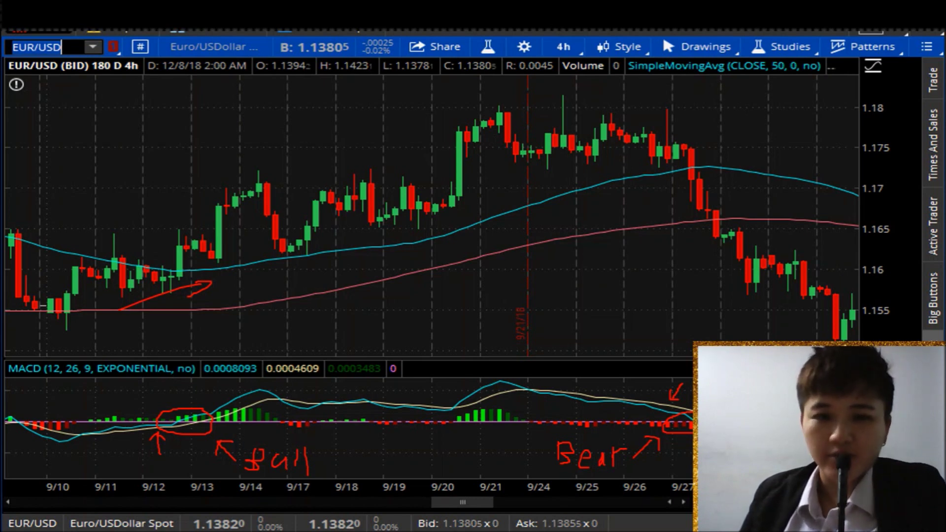
mouse_move(531, 379)
left_mouse_down()
mouse_move(521, 380)
mouse_move(522, 405)
mouse_move(529, 380)
left_mouse_up()
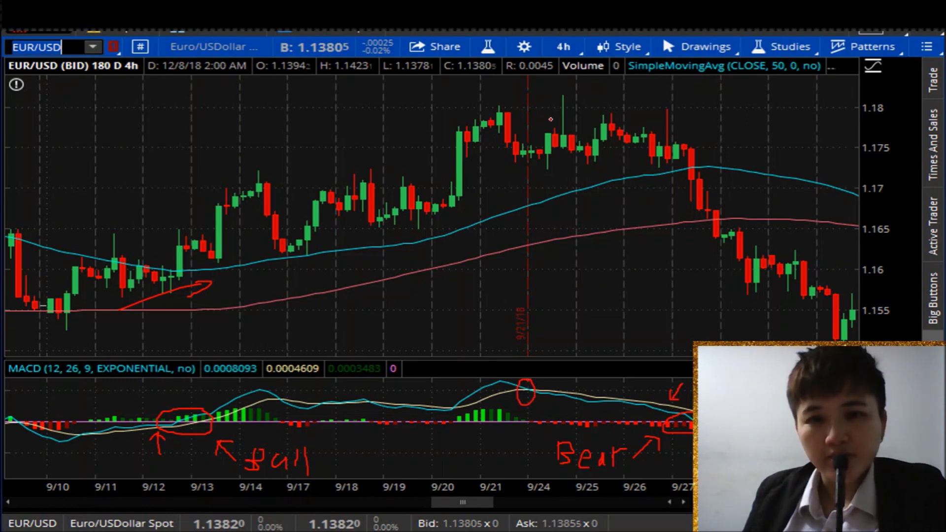
mouse_move(517, 119)
left_mouse_down()
mouse_move(591, 114)
mouse_move(592, 121)
left_mouse_up()
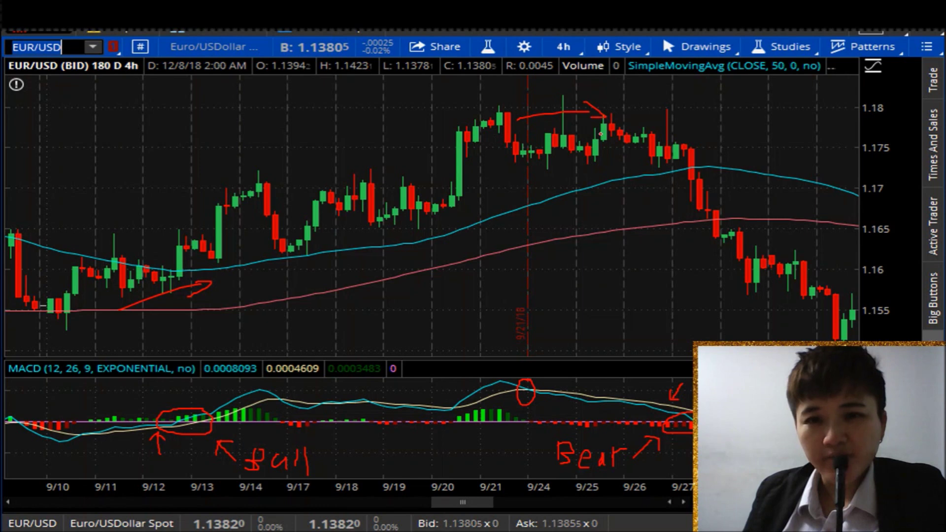
left_click_drag(636, 175, 704, 254)
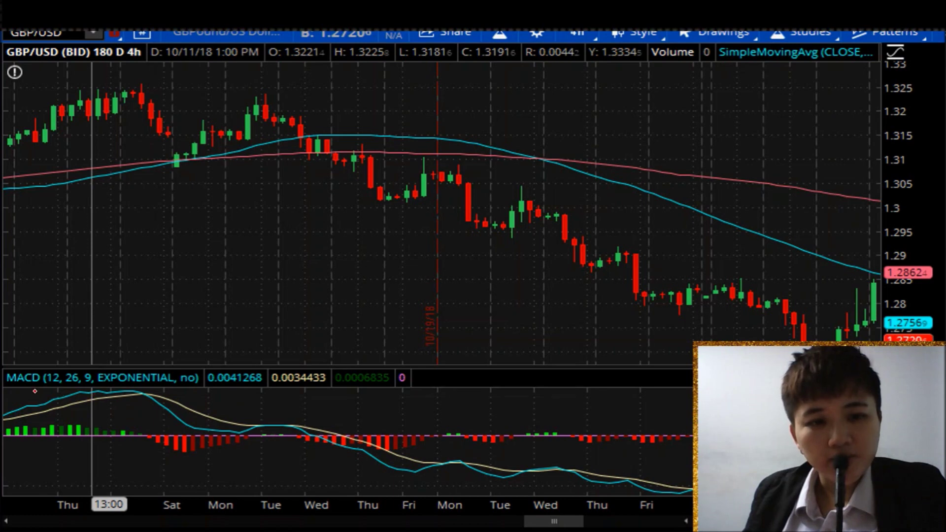
Circle the first bearish MACD crossover, arrow the falling candles, and label the averages 150 and 50
mouse_move(146, 383)
left_mouse_down()
mouse_move(126, 399)
mouse_move(132, 413)
mouse_move(148, 391)
left_mouse_up()
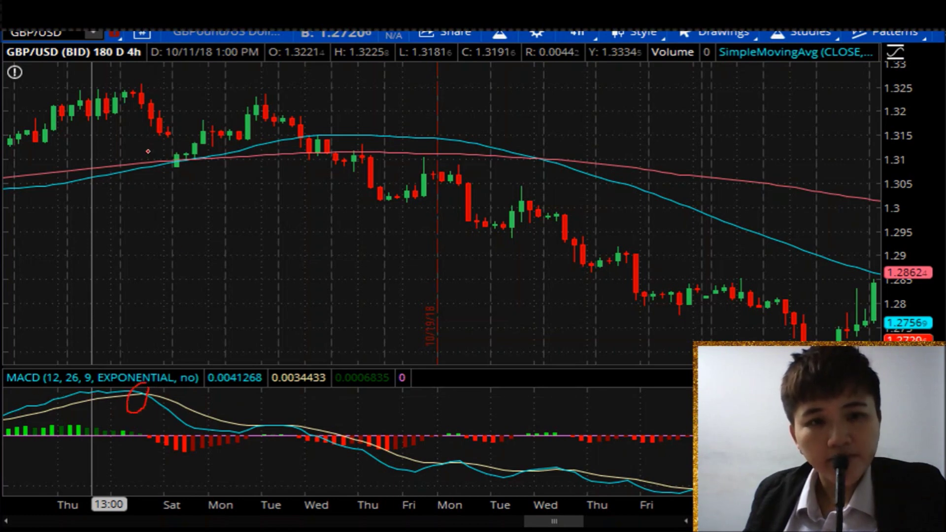
mouse_move(126, 117)
left_mouse_down()
mouse_move(145, 147)
mouse_move(134, 151)
left_mouse_up()
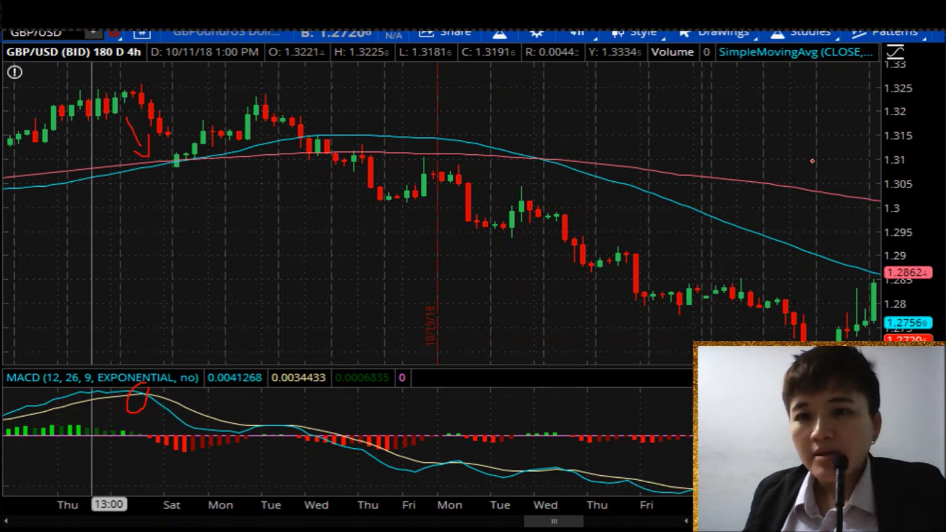
mouse_move(801, 152)
left_mouse_down()
mouse_move(776, 184)
mouse_move(767, 177)
left_mouse_up()
mouse_move(801, 122)
left_mouse_down()
mouse_move(801, 145)
mouse_move(835, 118)
left_mouse_up()
mouse_move(738, 233)
left_mouse_down()
mouse_move(707, 253)
mouse_move(734, 229)
mouse_move(749, 245)
left_mouse_up()
mouse_move(687, 246)
left_mouse_down()
mouse_move(681, 264)
mouse_move(697, 250)
mouse_move(723, 265)
mouse_move(716, 256)
left_mouse_up()
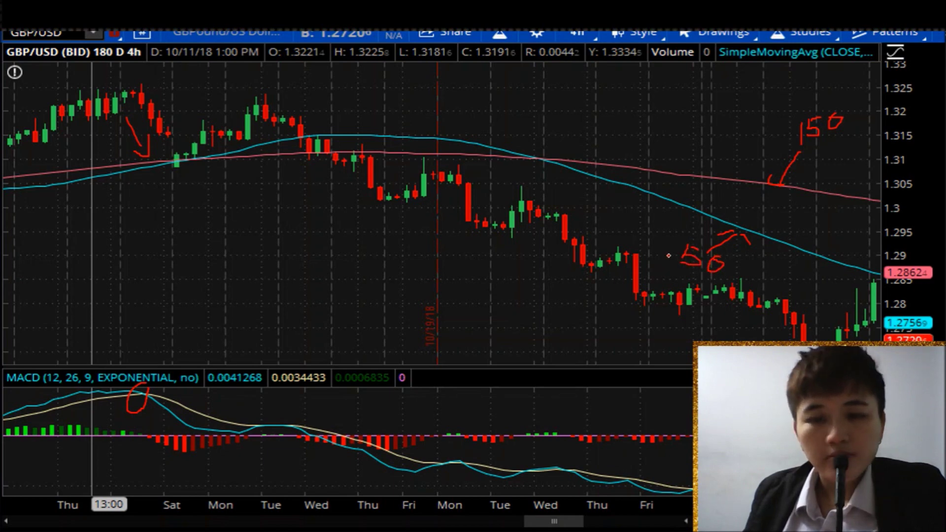
Mark the Mon–Wed MACD drop and circle Mon–Tue candles, arrowing where price meets the averages
mouse_move(297, 409)
left_mouse_down()
mouse_move(232, 410)
mouse_move(234, 443)
mouse_move(323, 441)
mouse_move(294, 404)
left_mouse_up()
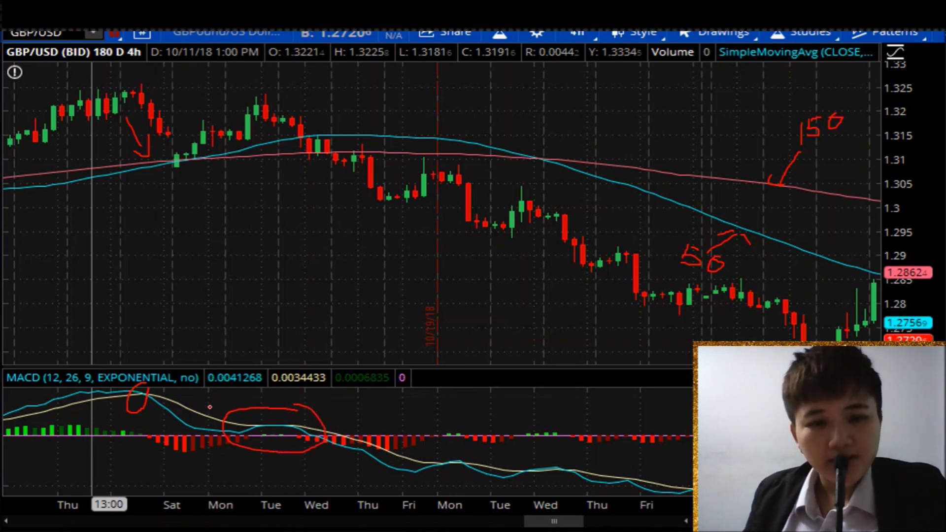
mouse_move(212, 397)
left_mouse_down()
mouse_move(167, 435)
mouse_move(182, 436)
left_mouse_up()
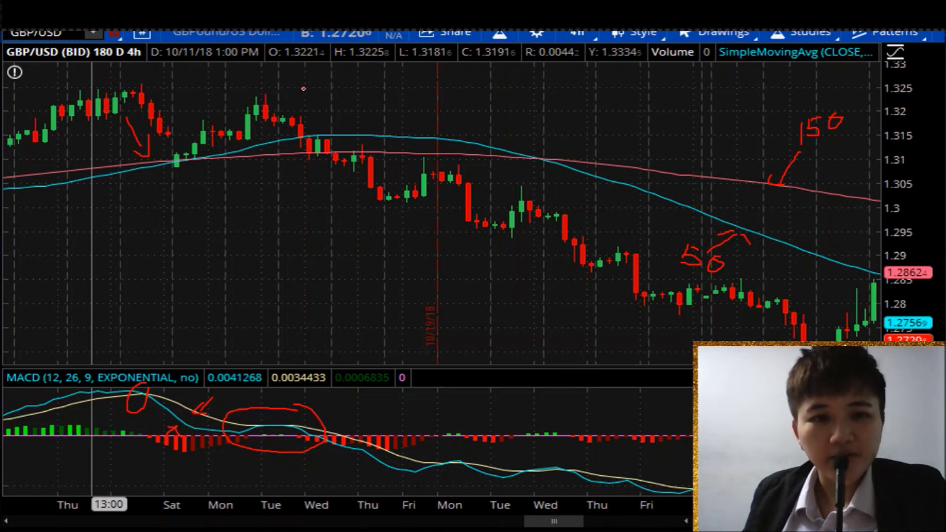
mouse_move(275, 82)
left_mouse_down()
mouse_move(190, 101)
mouse_move(193, 146)
mouse_move(276, 90)
left_mouse_up()
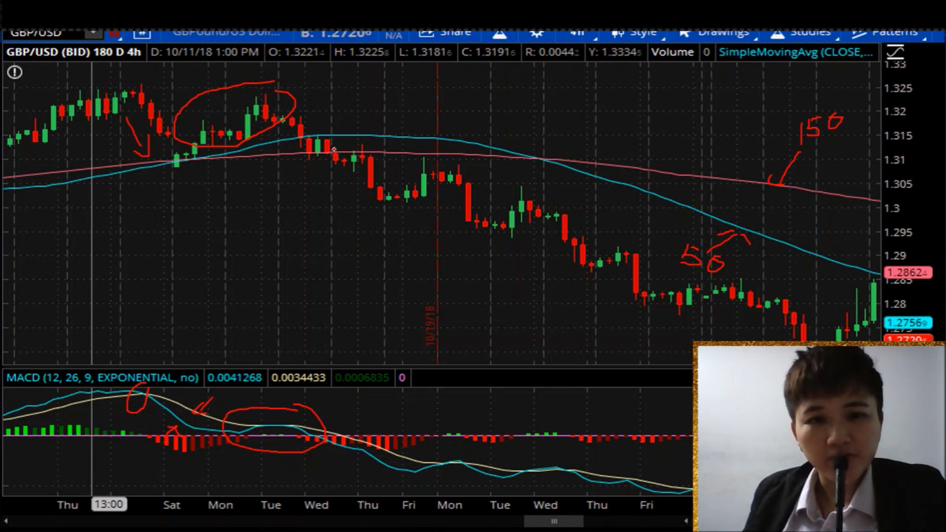
mouse_move(298, 158)
left_mouse_down()
mouse_move(279, 189)
mouse_move(287, 169)
mouse_move(306, 178)
left_mouse_up()
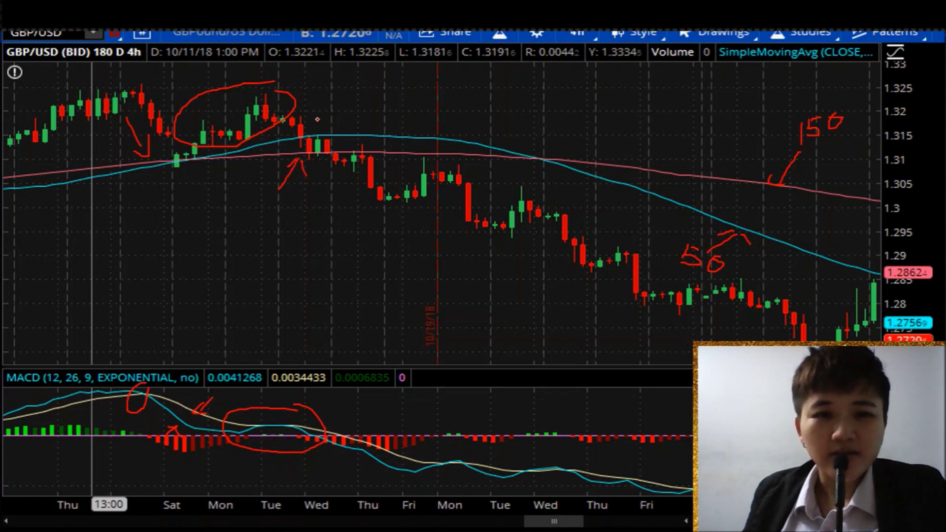
mouse_move(176, 171)
left_mouse_down()
mouse_move(159, 201)
mouse_move(153, 180)
mouse_move(188, 186)
left_mouse_up()
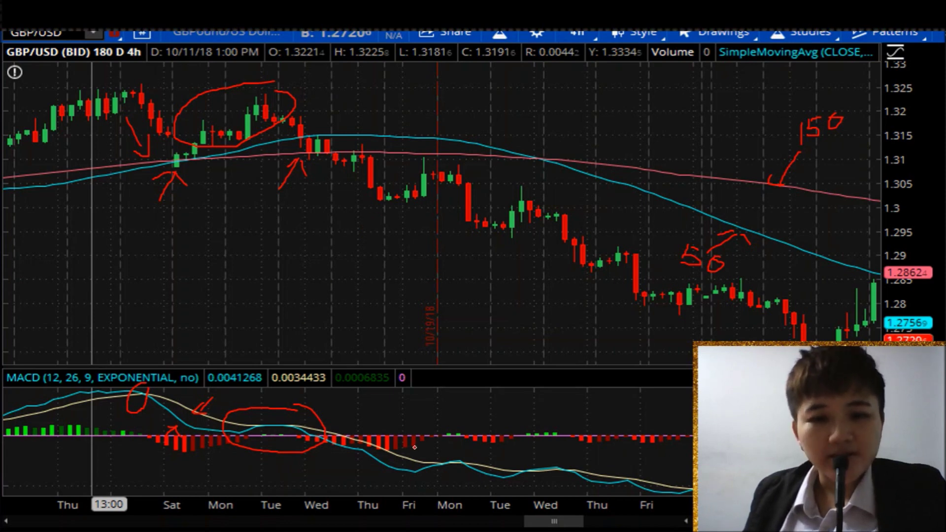
Mark the Thu–Fri MACD lows and Friday crossover, then return to the Height of Histogram slide
left_click_drag(414, 446, 411, 455)
left_click_drag(367, 477, 380, 476)
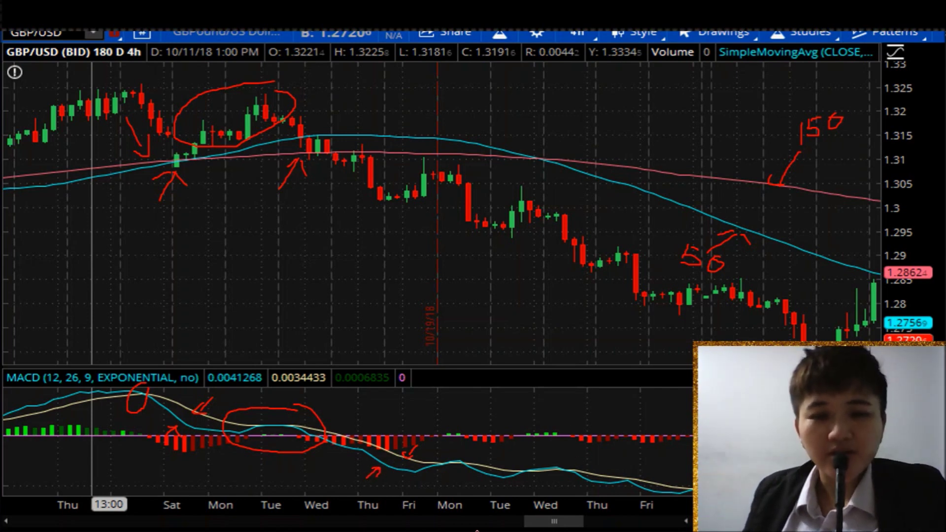
left_click_drag(430, 411, 432, 438)
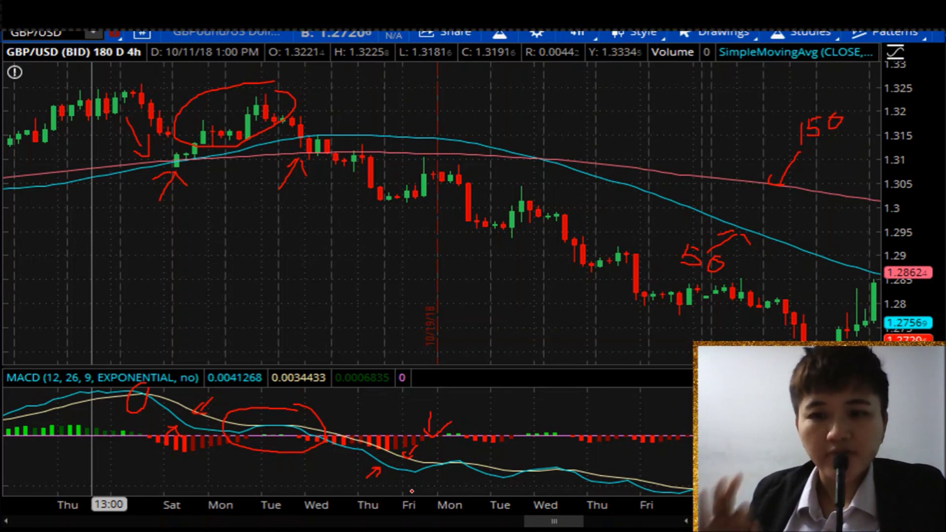
key("alt+Tab")
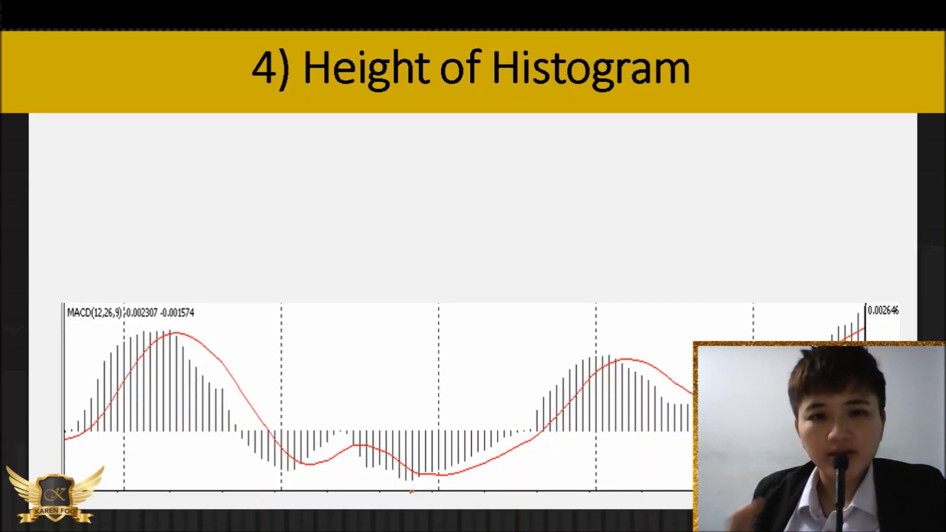
mouse_move(68, 526)
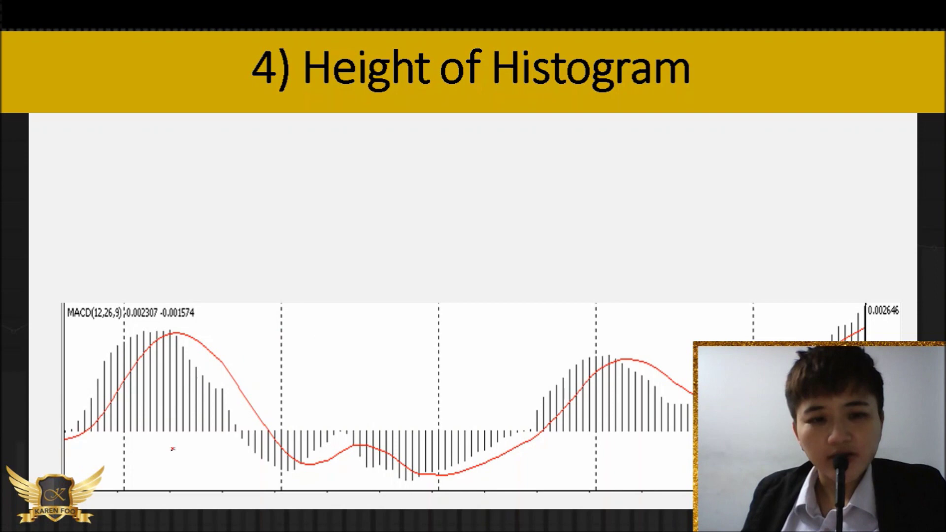